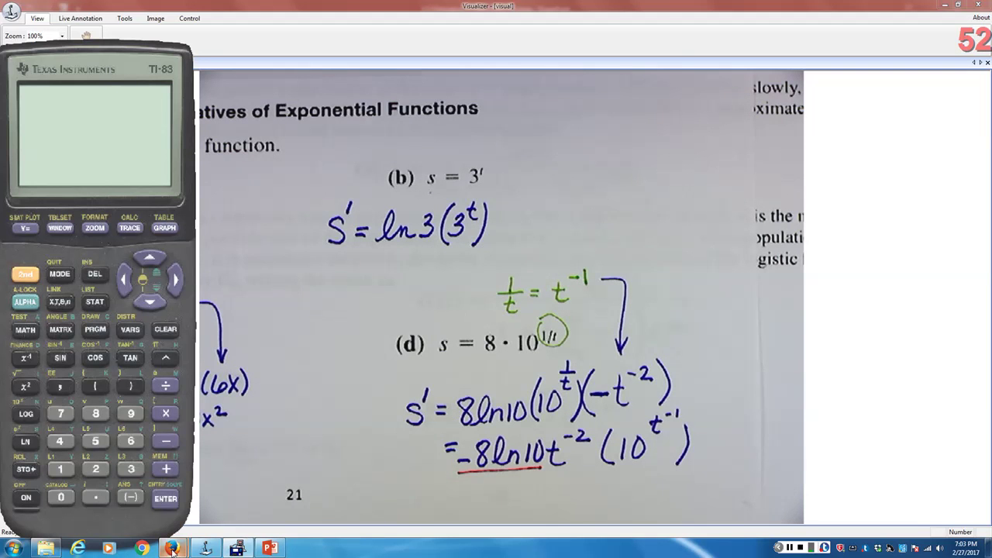
Switch to the Section 12.3 Homework window in Firefox and close it, leaving the page.
mouse_move(172, 549)
left_click(201, 497)
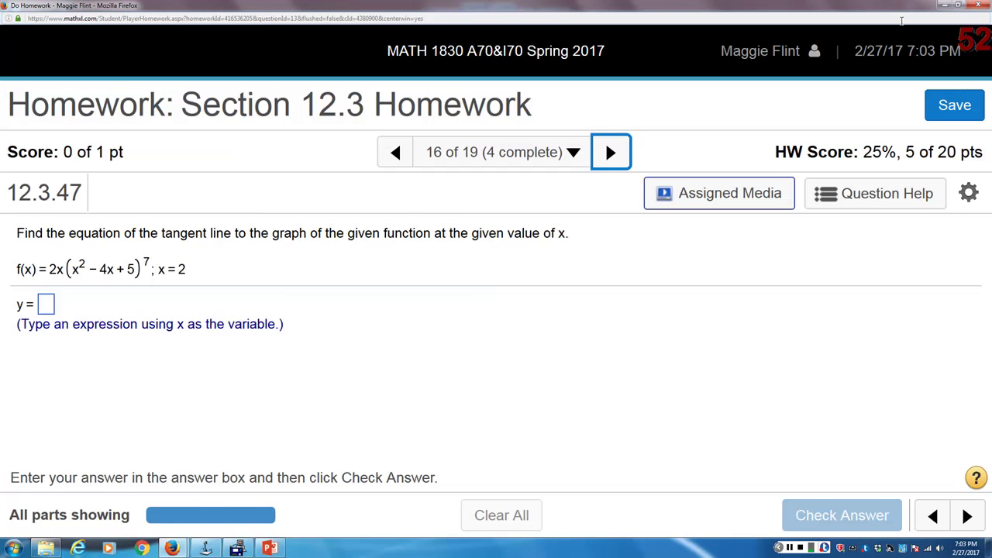
left_click(981, 5)
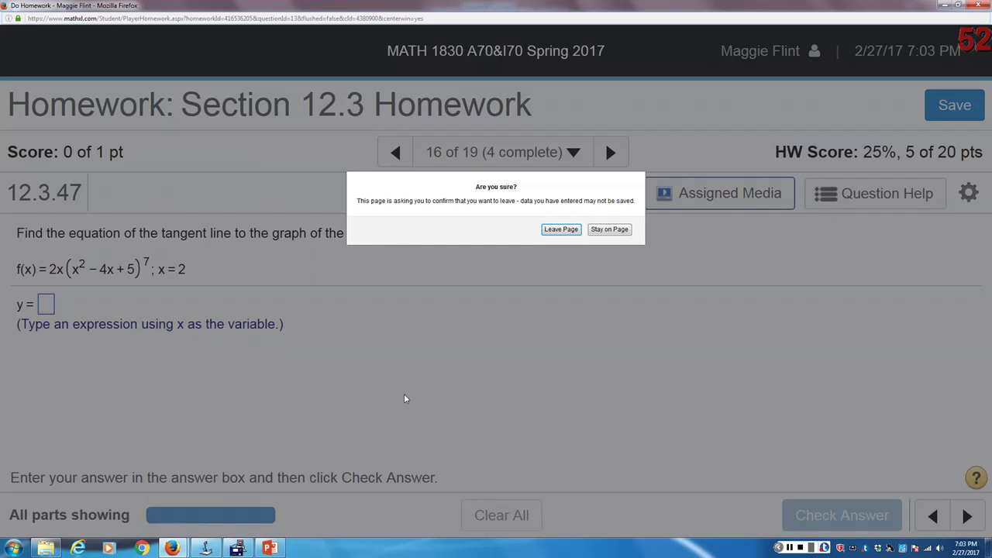
left_click(561, 230)
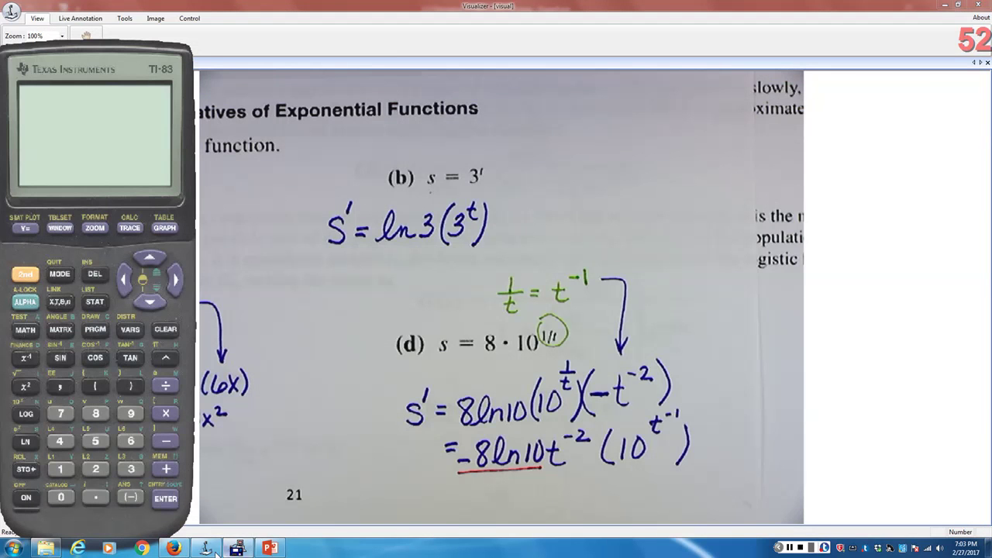
Switch to Firefox and return to the full Homework and Tests assignment list of the MATH 1830 course in MyMathLab.
left_click(174, 548)
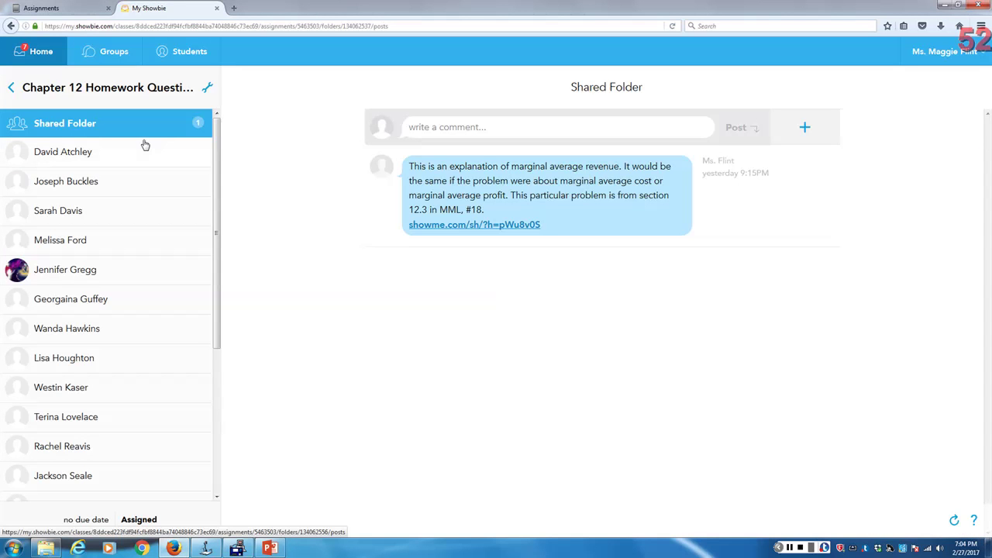
left_click(56, 11)
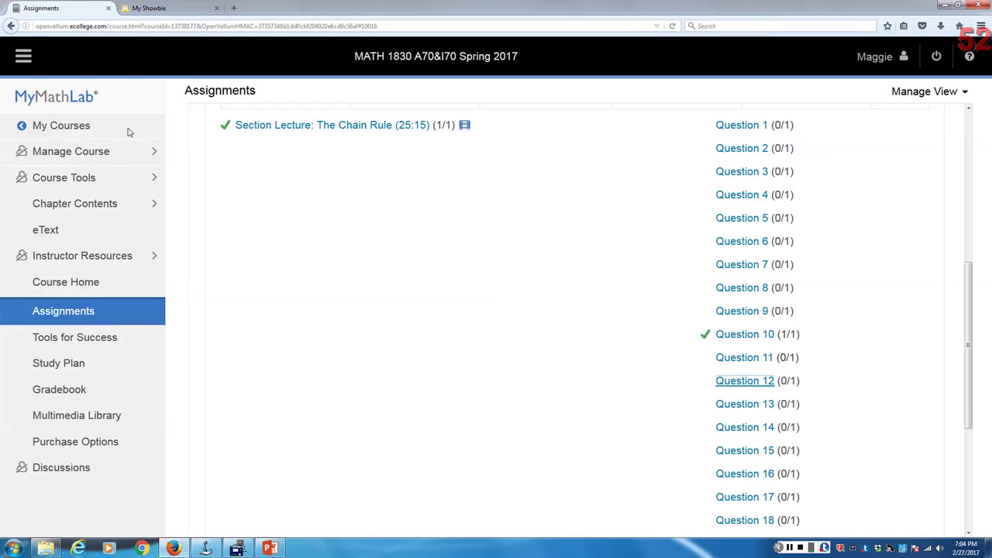
scroll(264, 325, "up", 3)
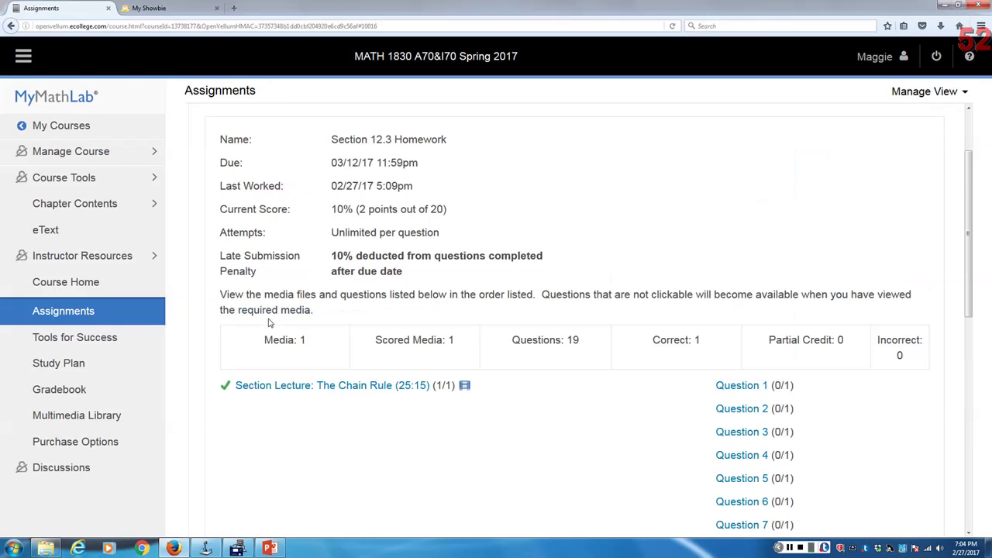
left_click(65, 314)
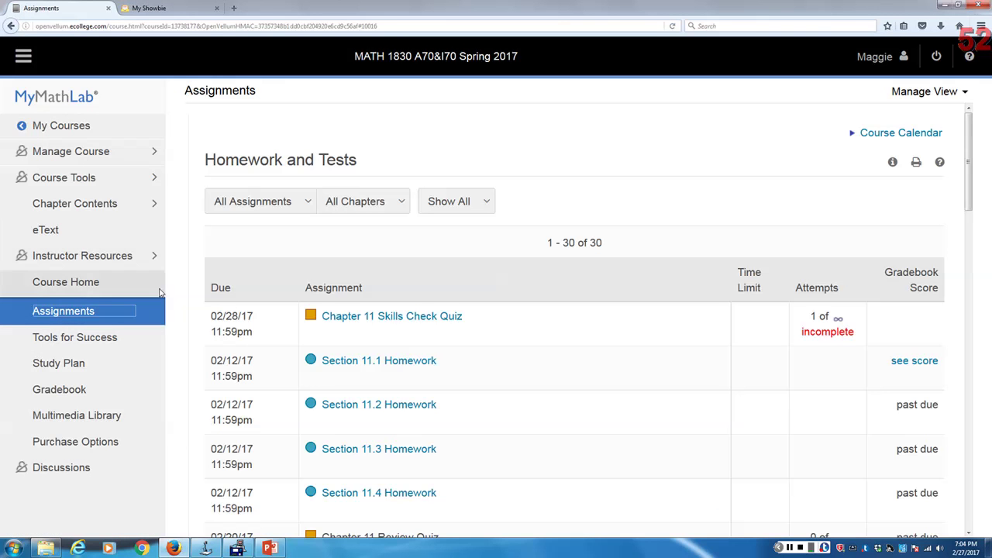
Open the Section 12.4 Homework assignment, bypassing its prerequisite.
scroll(287, 332, "down", 3)
scroll(286, 332, "down", 3)
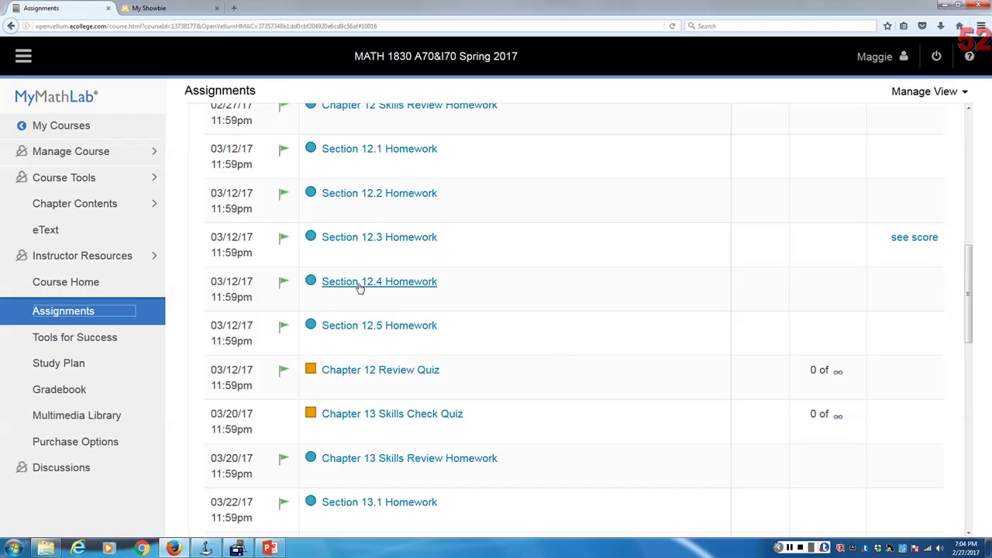
left_click(357, 283)
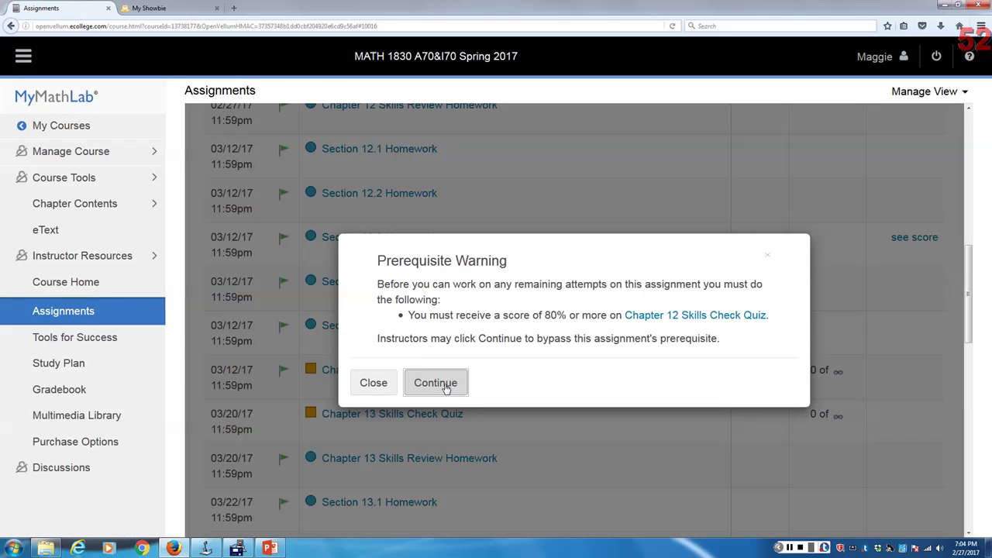
left_click(443, 382)
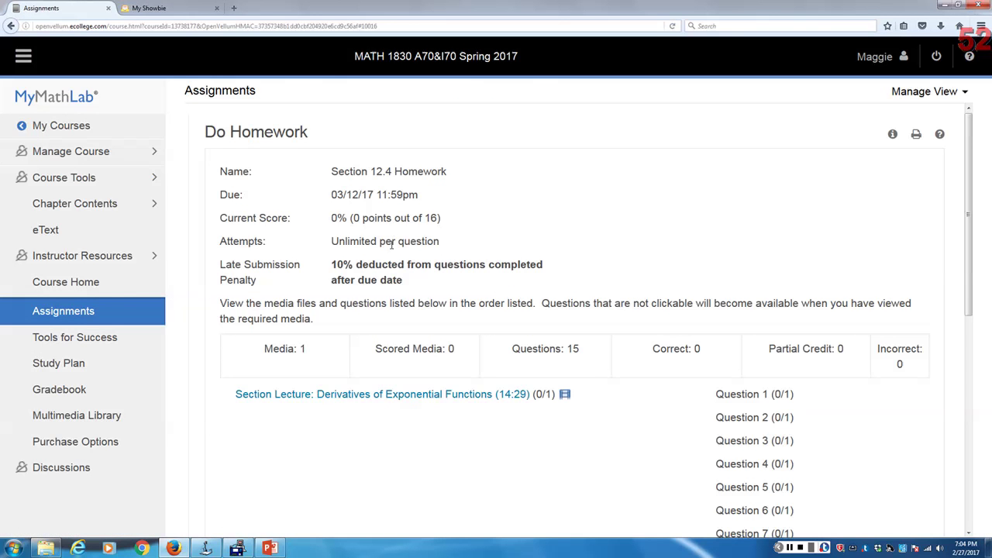
Unlock the questions by opening and closing the Derivatives of Exponential Functions section lecture, and open Question 5.
left_click(502, 395)
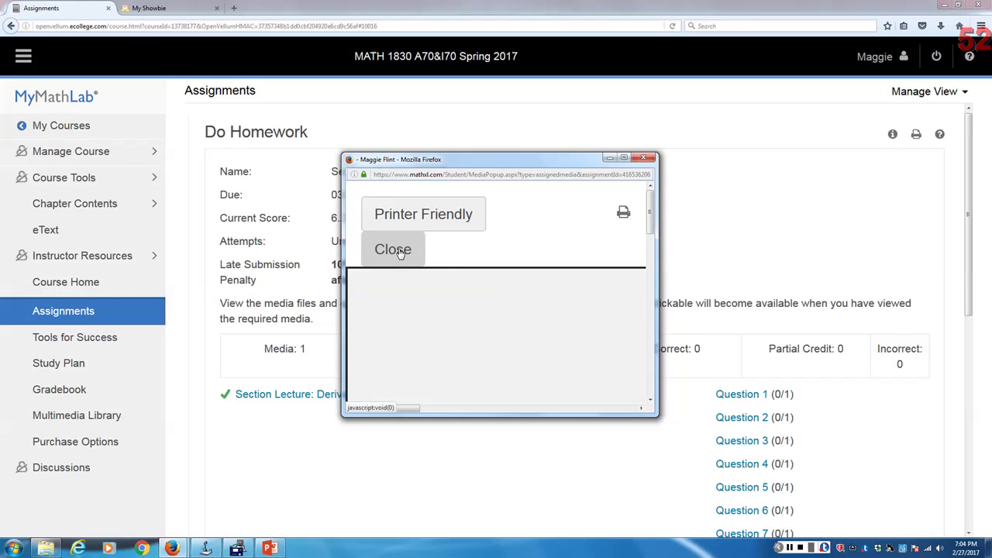
left_click(400, 251)
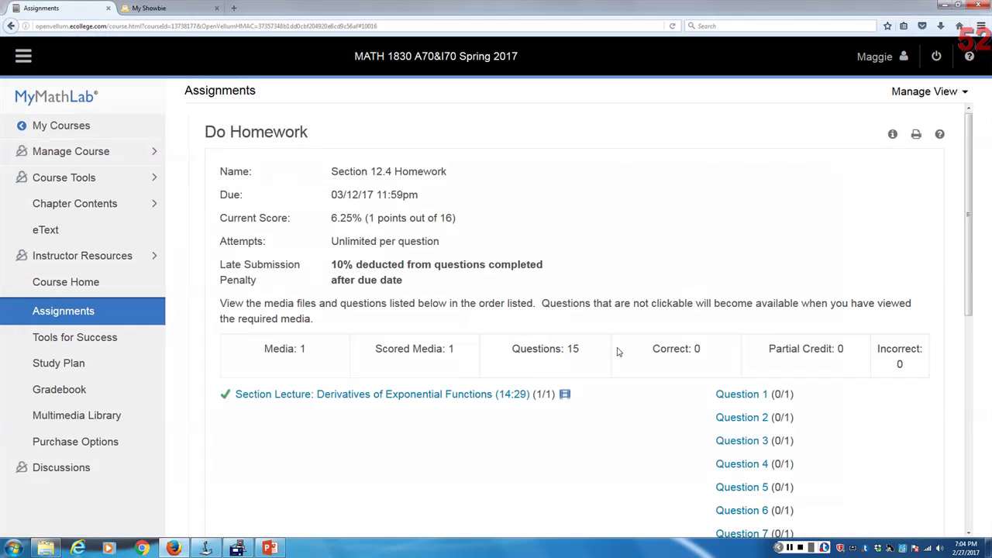
scroll(713, 384, "down", 2)
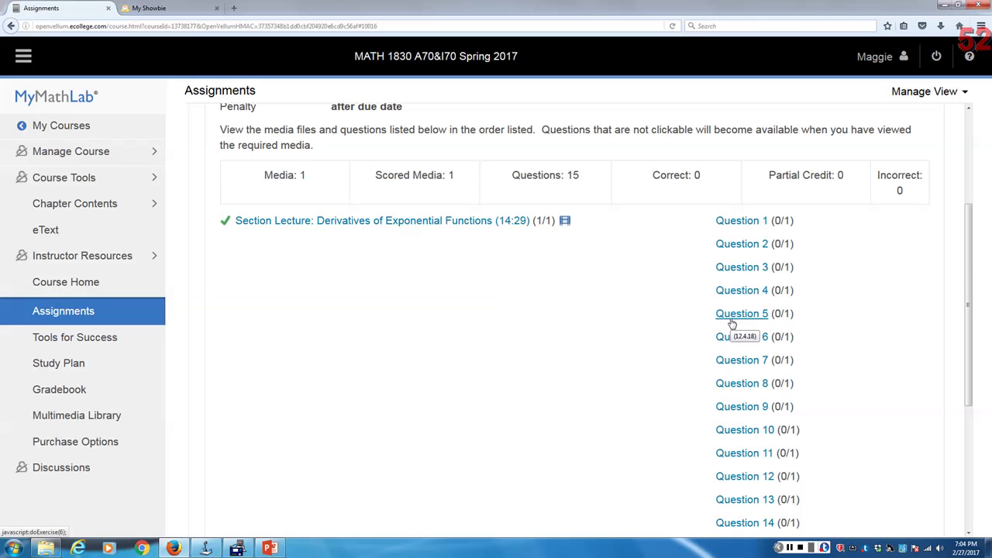
left_click(732, 319)
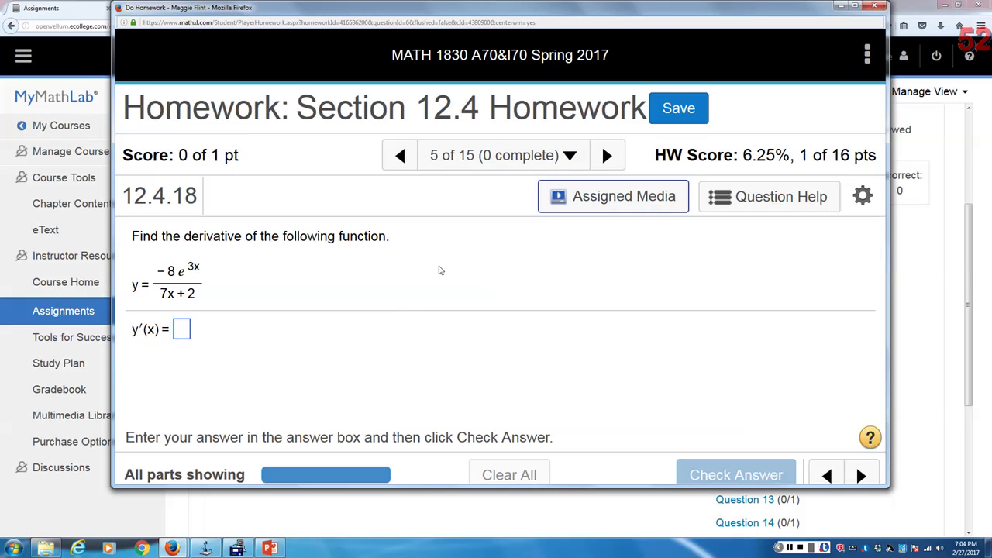
Browse the homework questions from question 5 back to 4 and forward to question 9 (12.4.28).
left_click(399, 157)
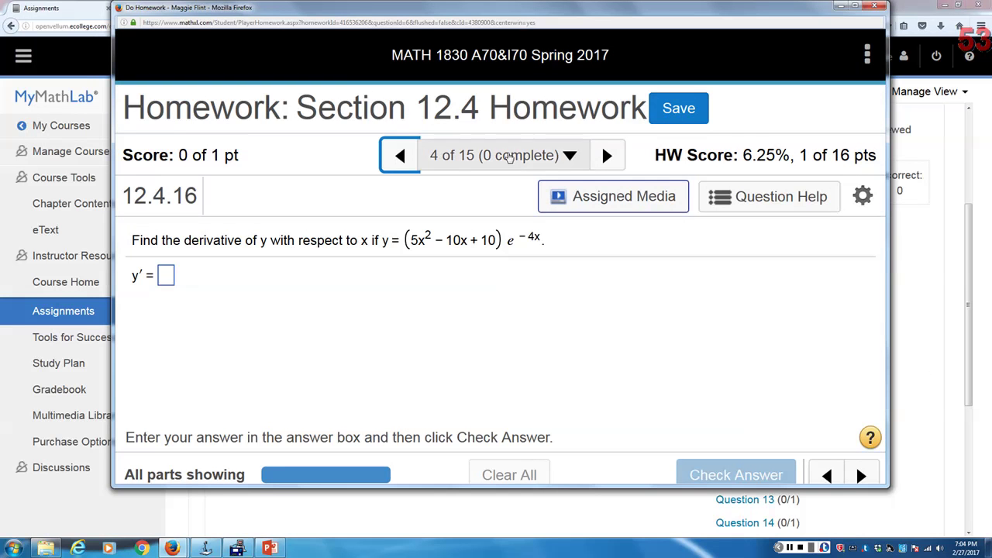
left_click(608, 156)
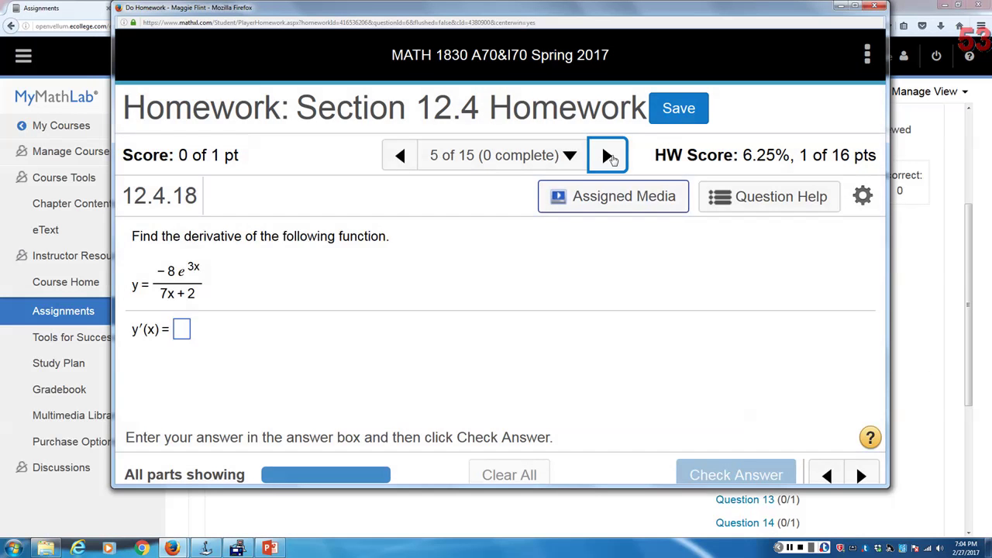
left_click(608, 157)
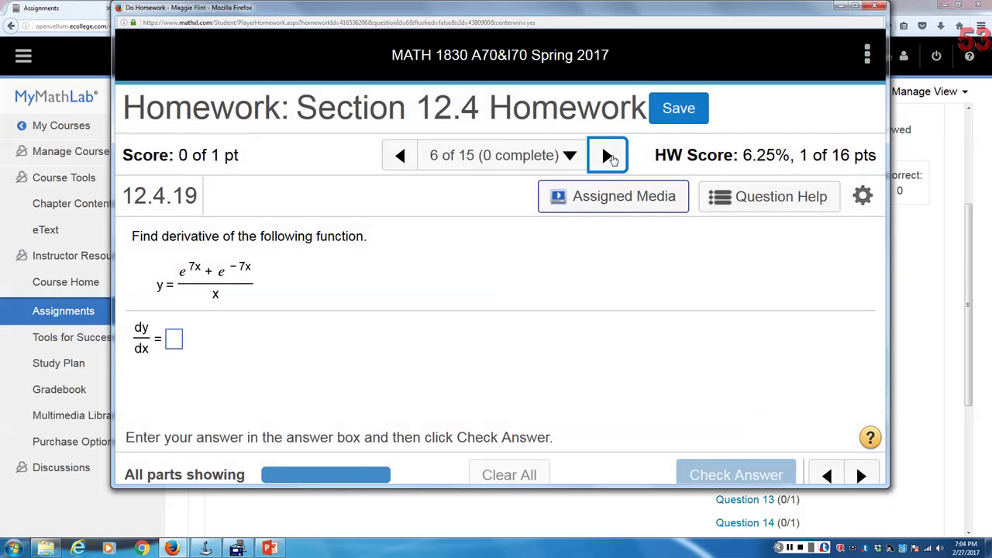
left_click(610, 157)
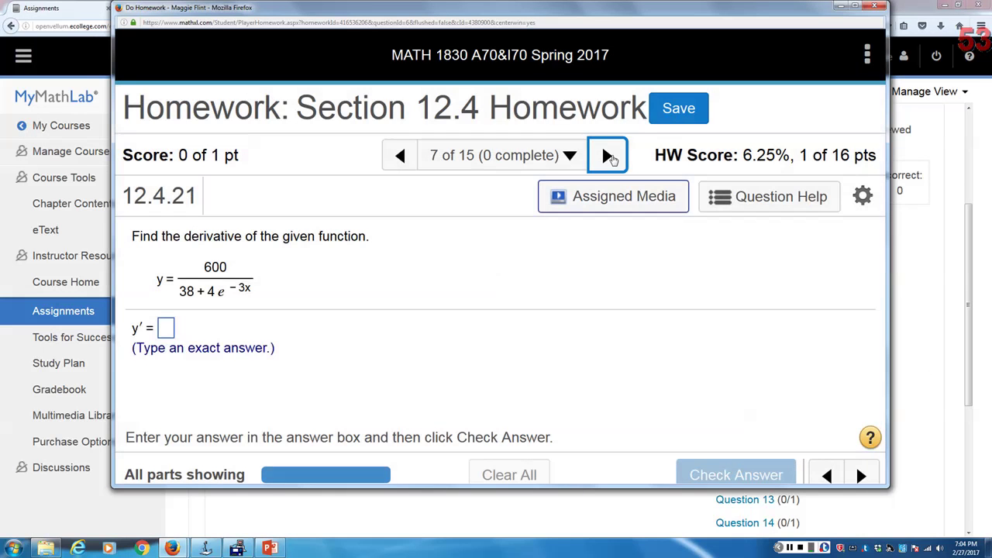
left_click(610, 157)
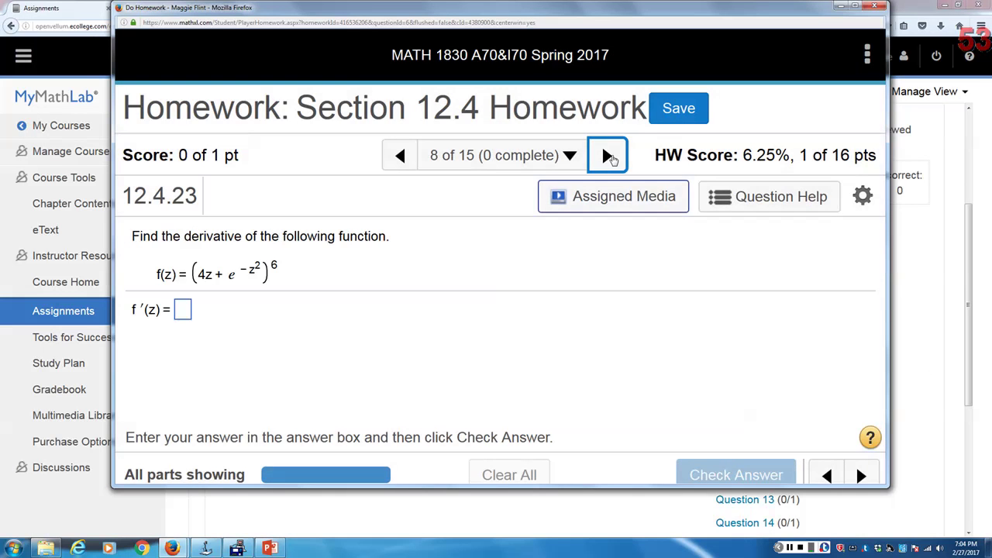
left_click(610, 157)
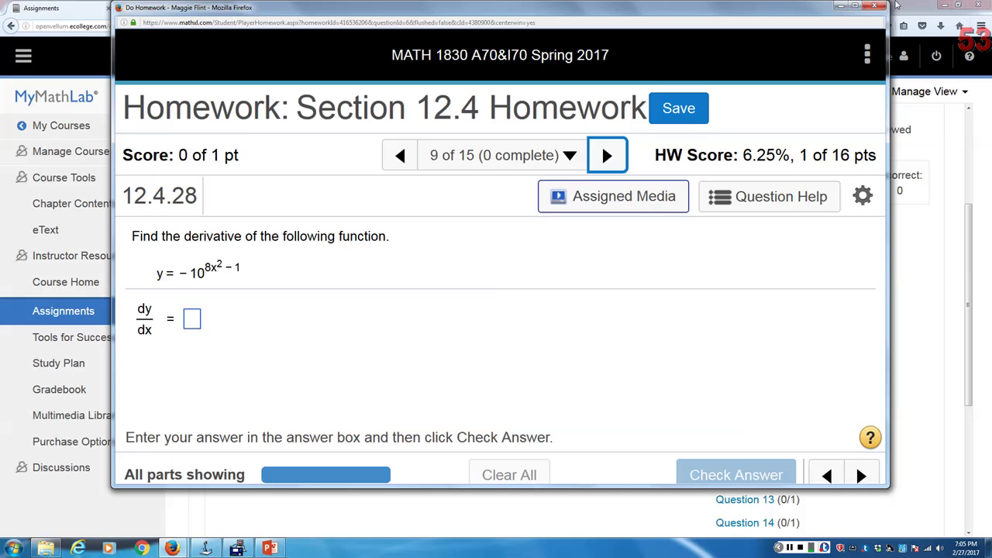
Minimize the homework and assignments windows to return to Visualizer, and turn on and clear the TI-83 calculator.
left_click(841, 8)
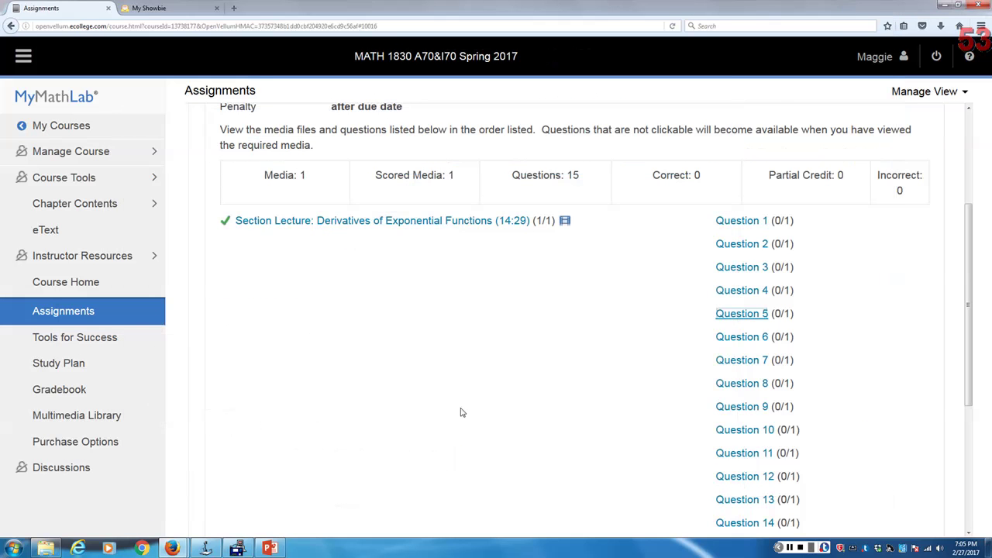
left_click(943, 4)
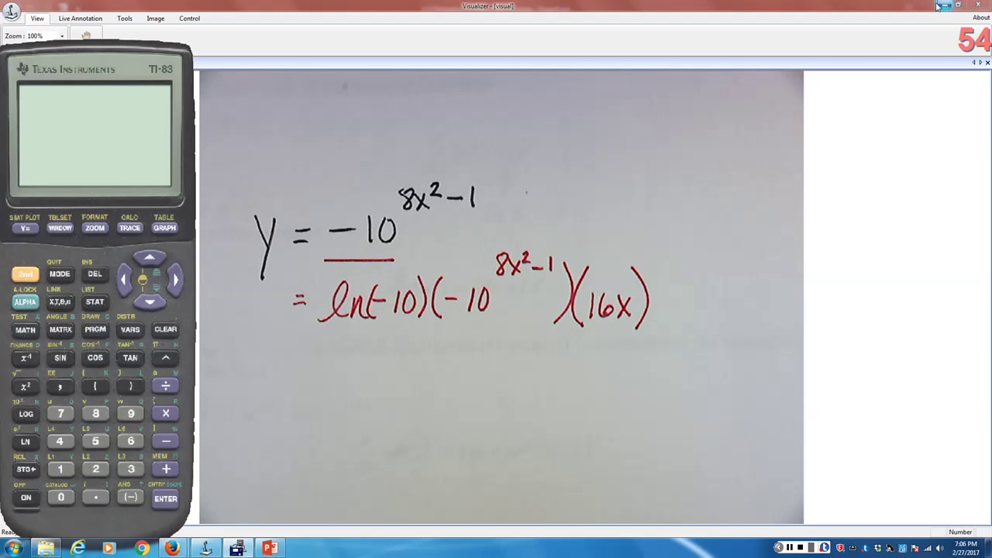
left_click(30, 497)
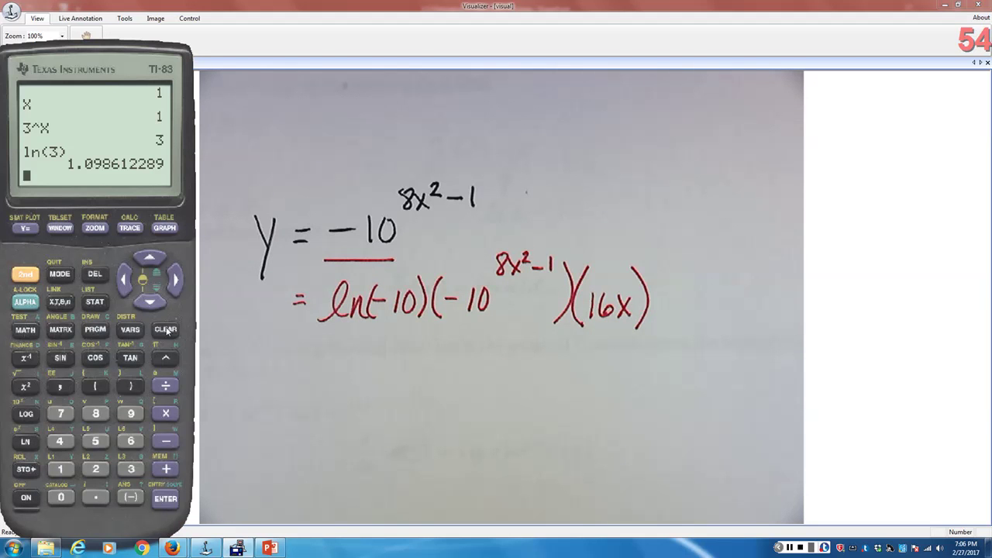
left_click(165, 330)
Evaluate ln(-10) on the TI-83 calculator and use Goto to return to the expression.
left_click(25, 442)
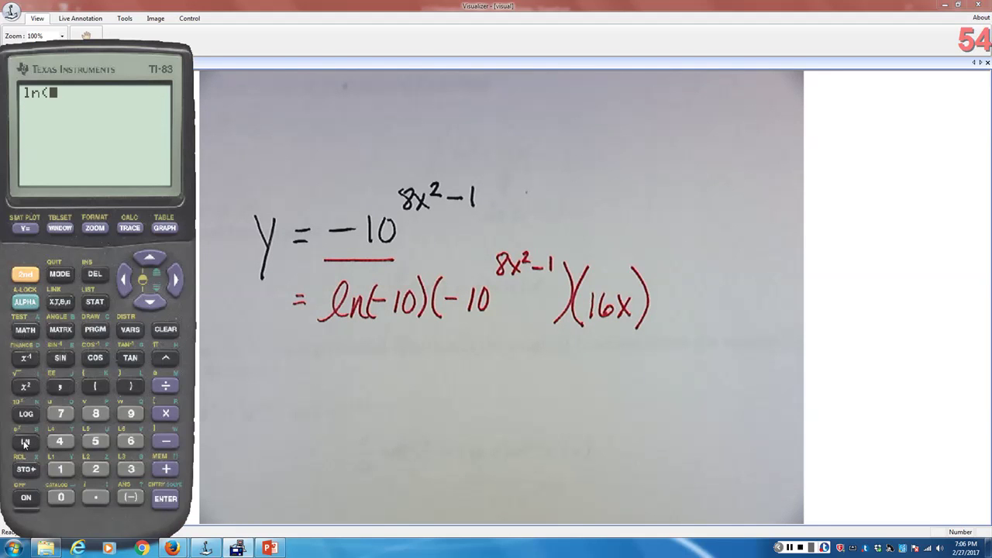
left_click(129, 498)
left_click(60, 469)
left_click(60, 496)
left_click(130, 385)
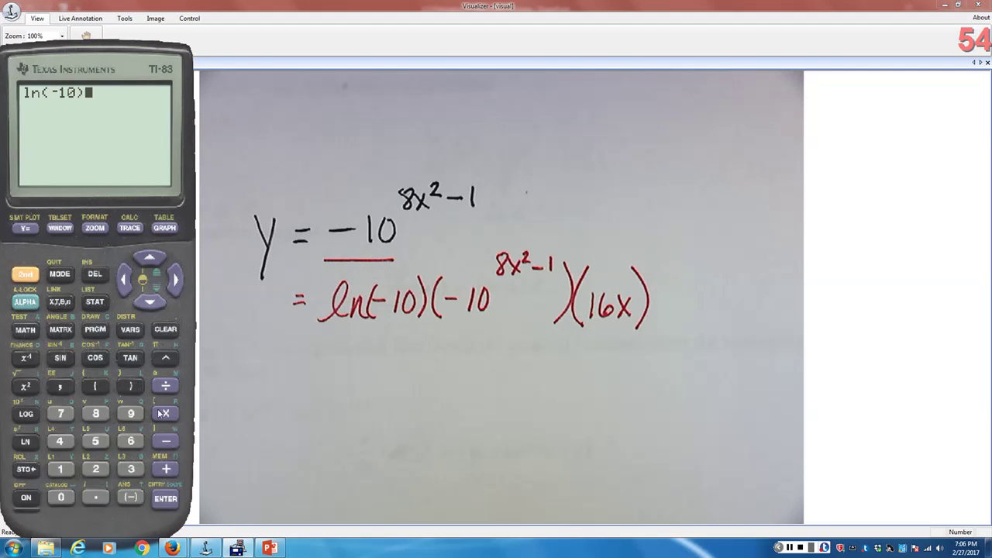
left_click(162, 500)
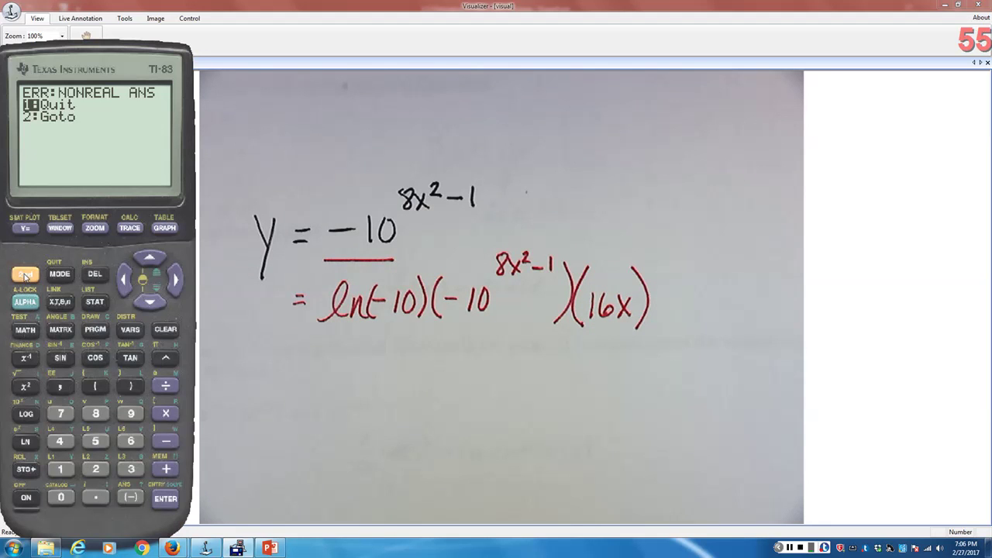
left_click(96, 471)
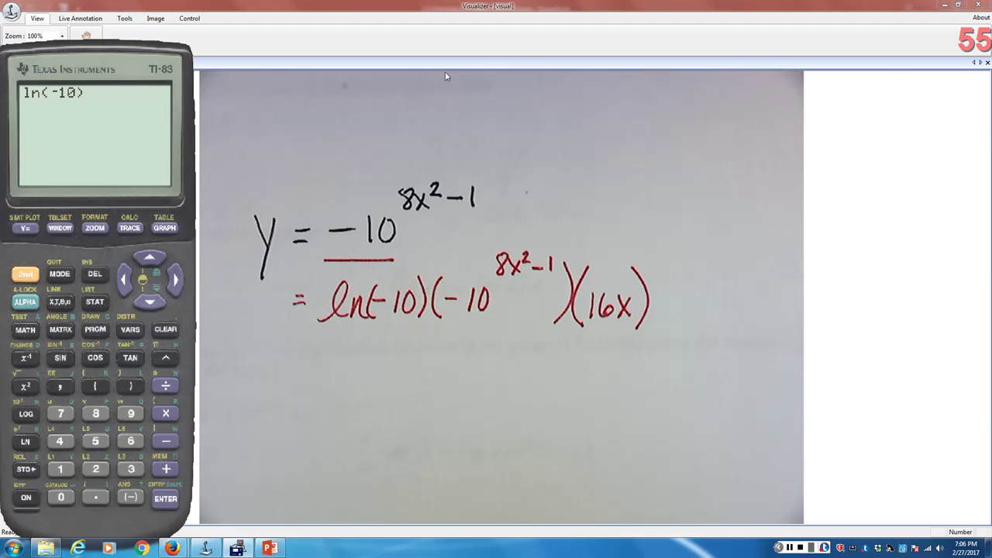
Minimize Visualizer and switch to the Section 12.4 Homework window in Firefox.
left_click(945, 6)
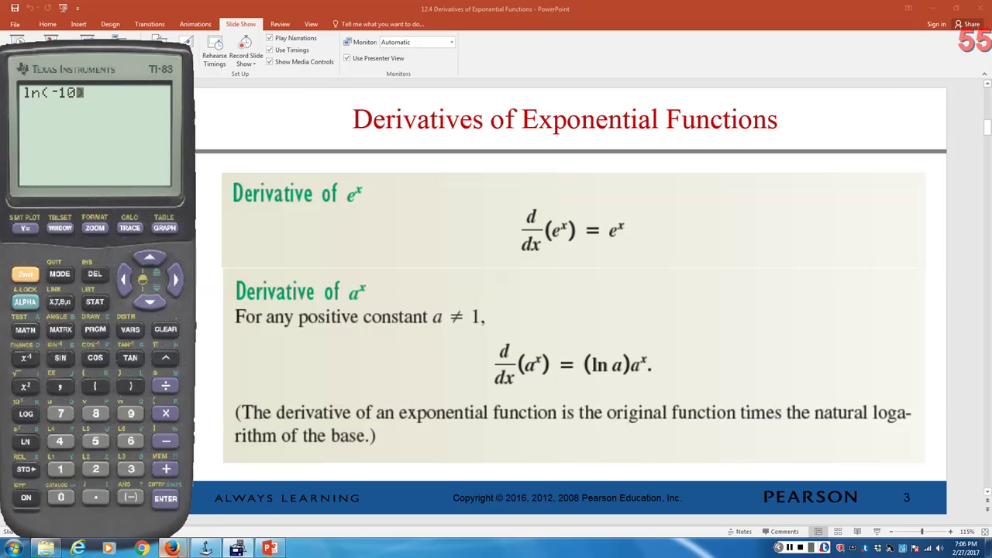
mouse_move(177, 551)
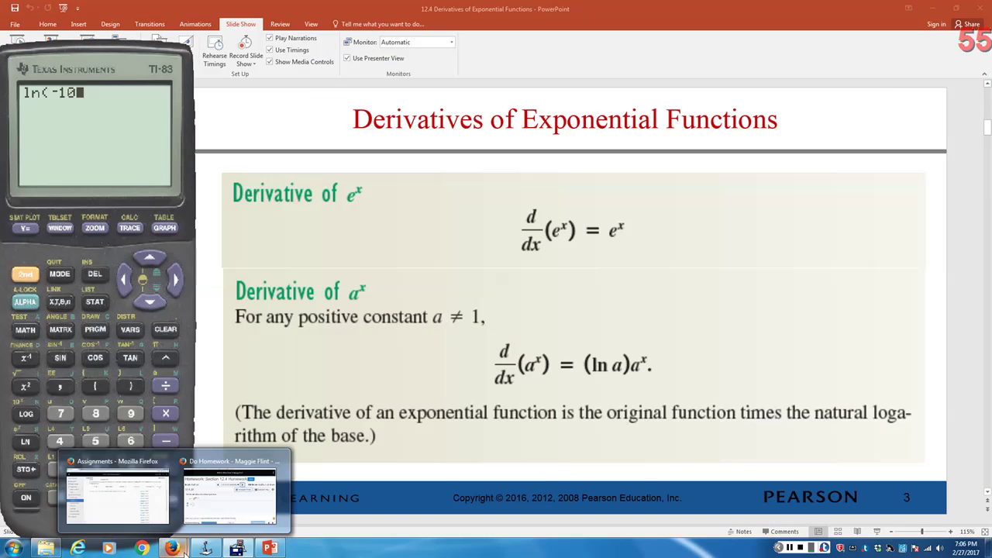
left_click(219, 504)
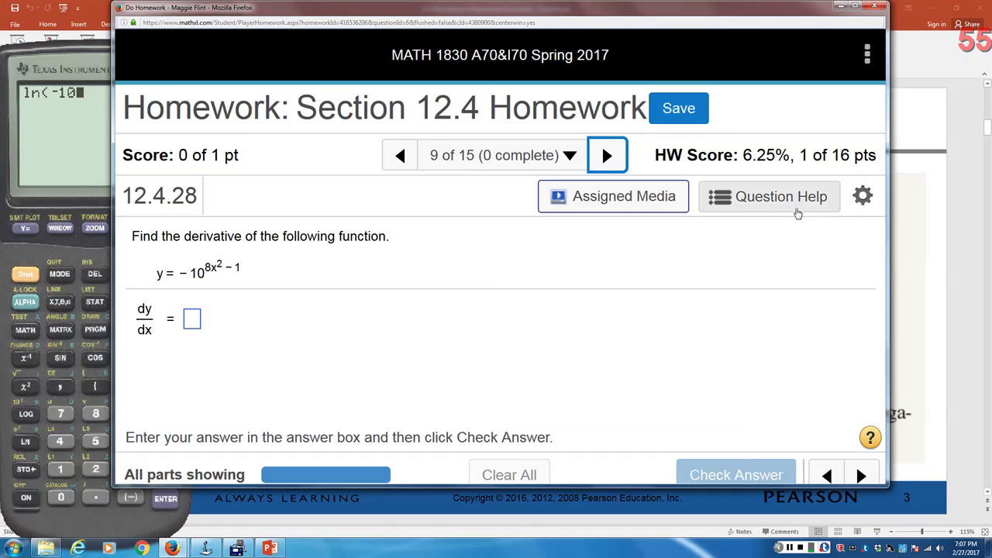
Open Help Me Solve This for question 9 and go to the part asking for the value of a.
left_click(781, 200)
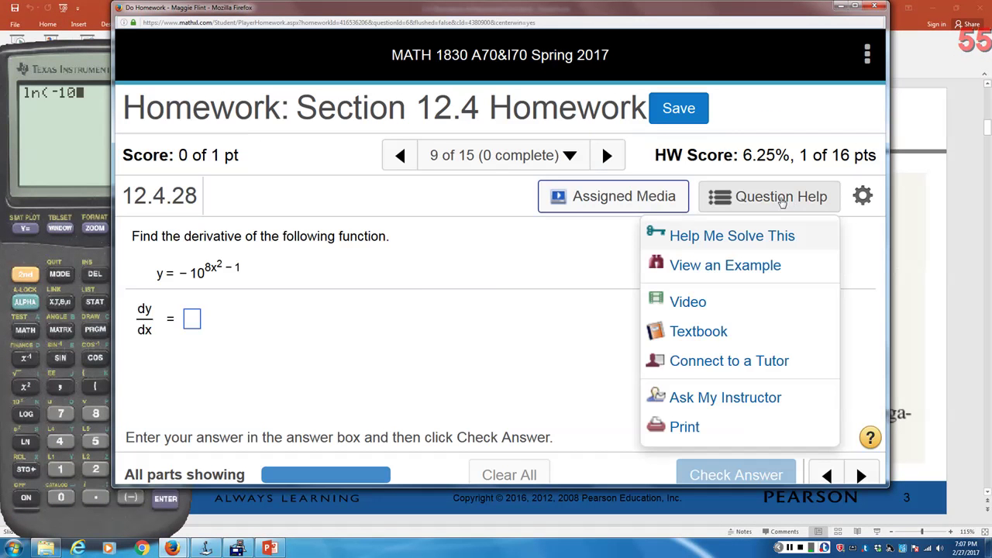
left_click(734, 240)
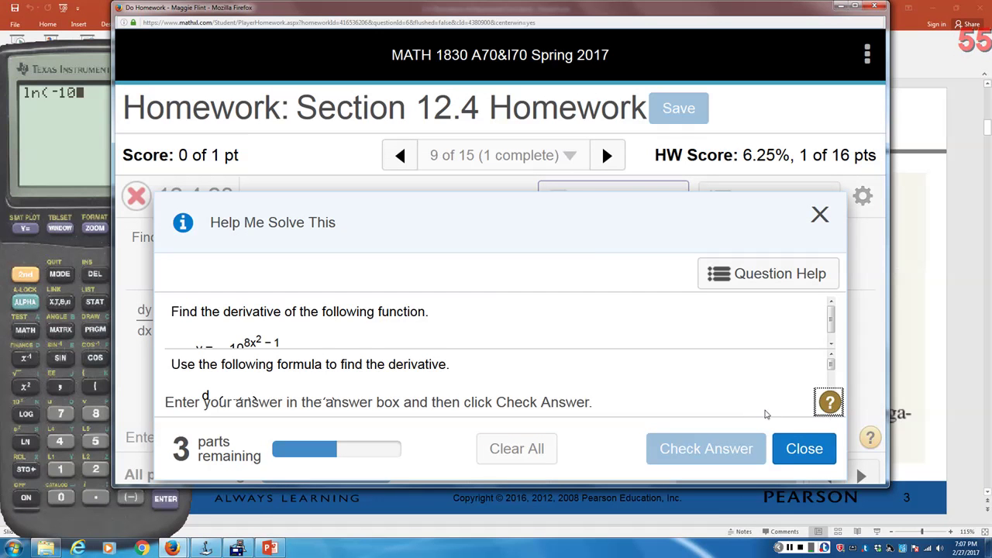
left_click_drag(832, 367, 830, 388)
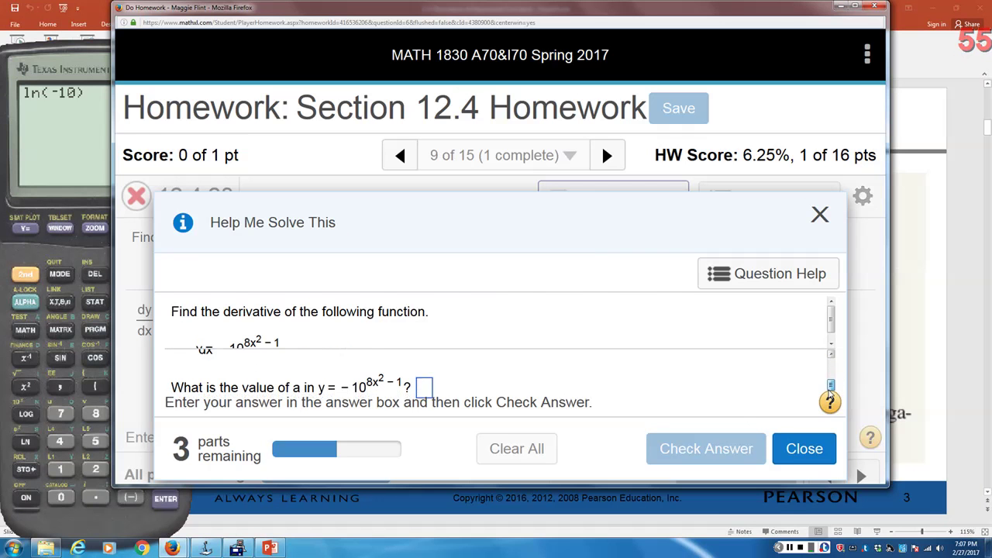
left_click(830, 402)
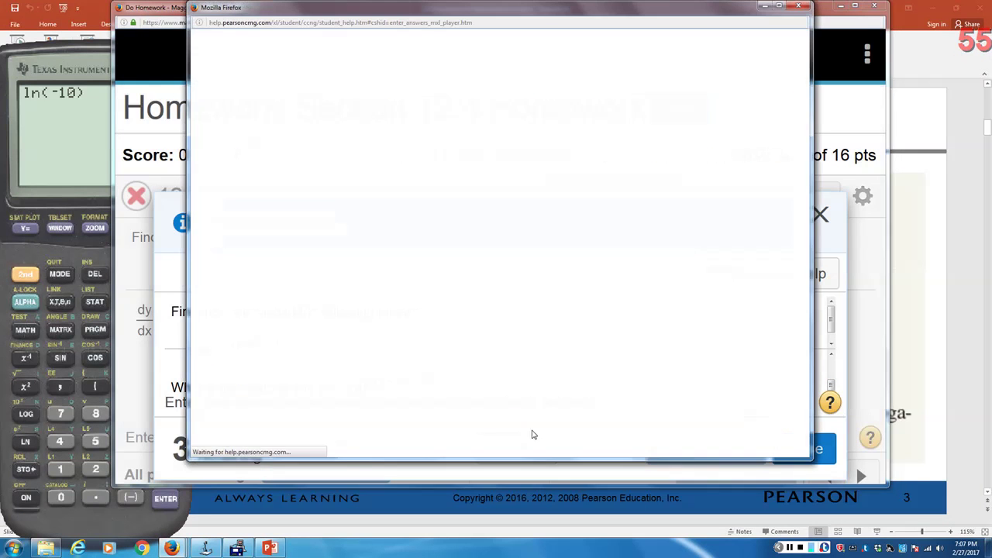
key("ctrl+w")
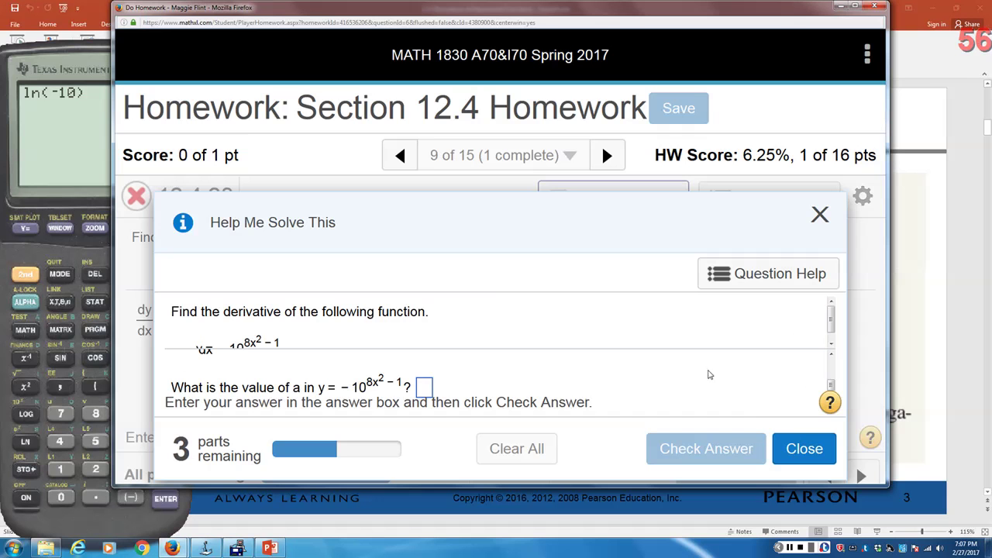
Close Help Me Solve This and open View an Example for question 9, continuing to the value of a.
left_click(820, 214)
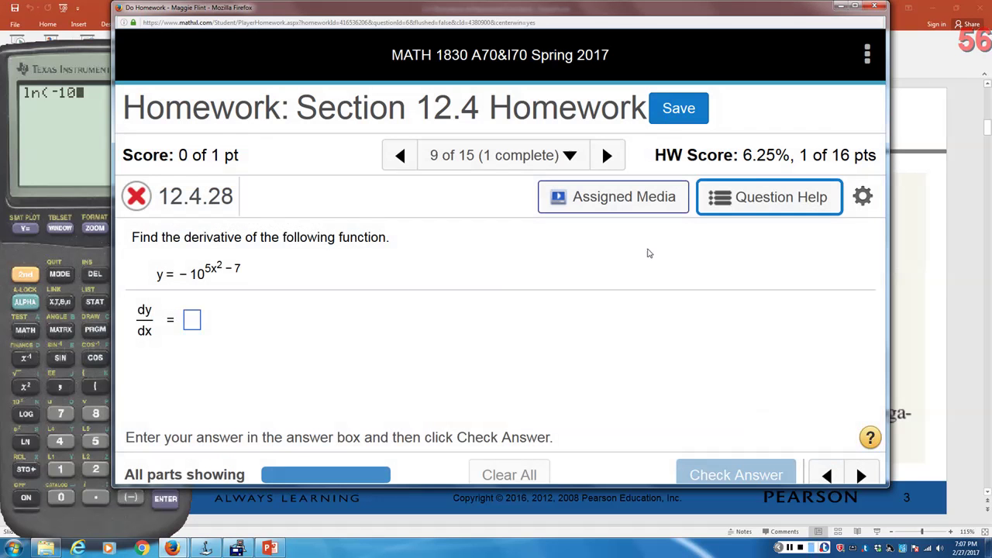
left_click(758, 198)
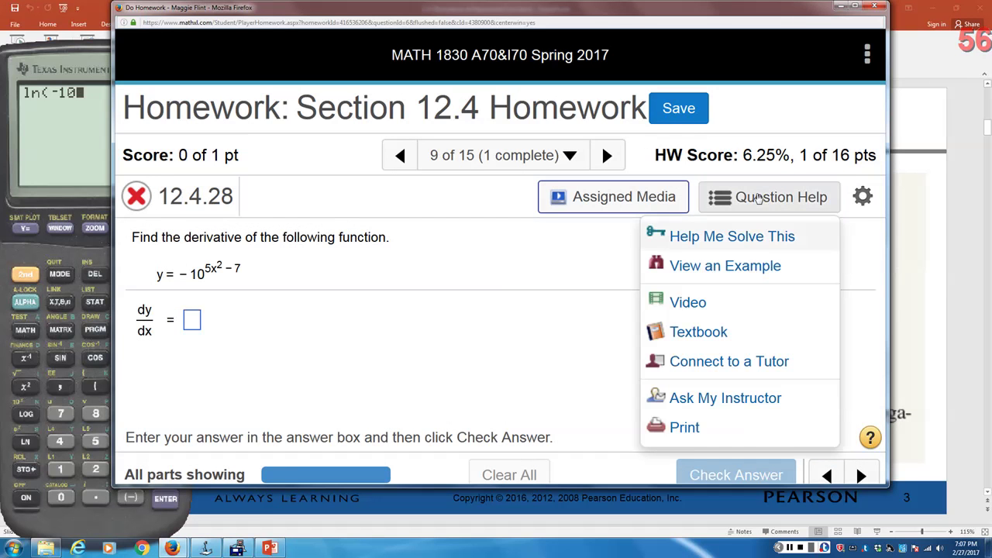
left_click(713, 266)
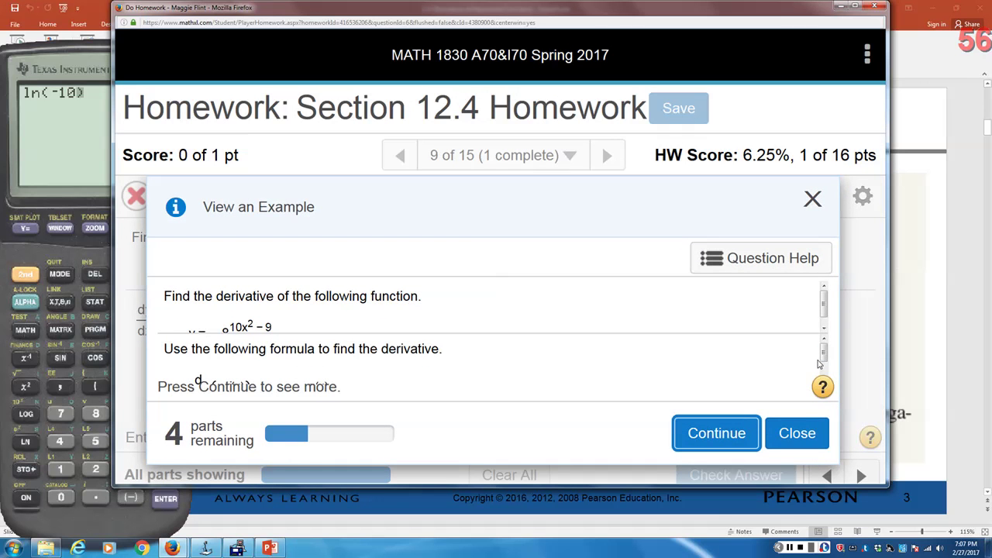
left_click(715, 434)
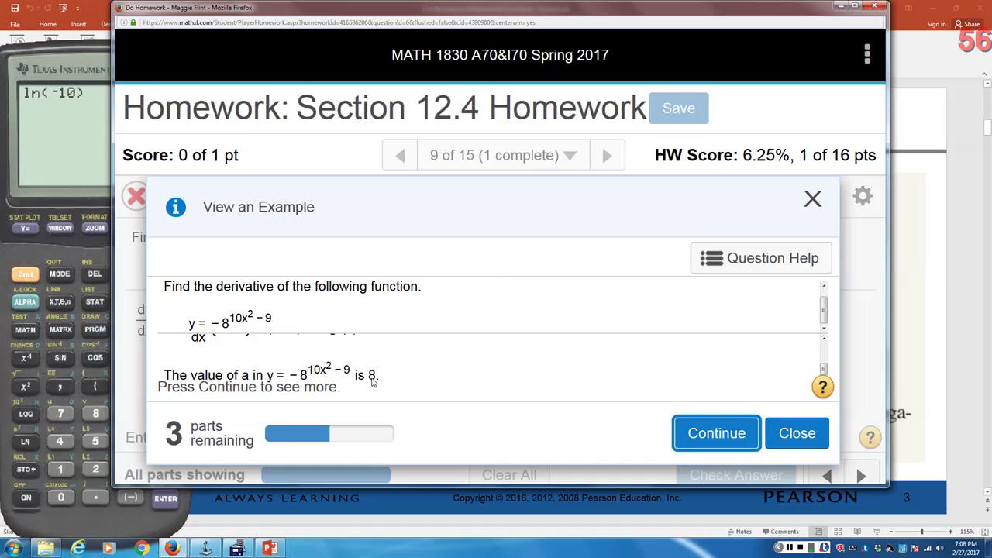
Review the example's derivative formula and continue through g(x) and g′(x) to the final part applying the formula.
left_click(824, 370)
left_click_drag(826, 374, 825, 364)
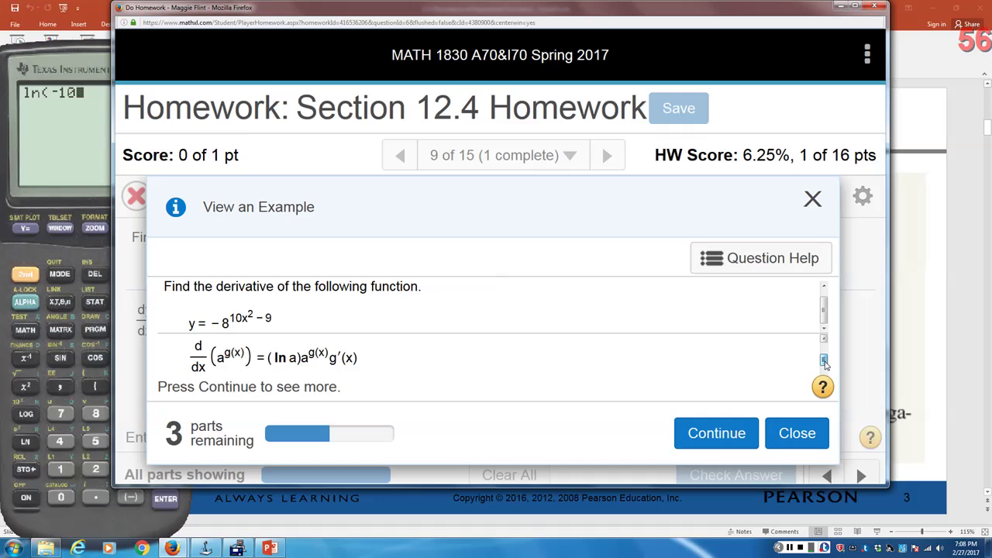
left_click_drag(825, 364, 826, 372)
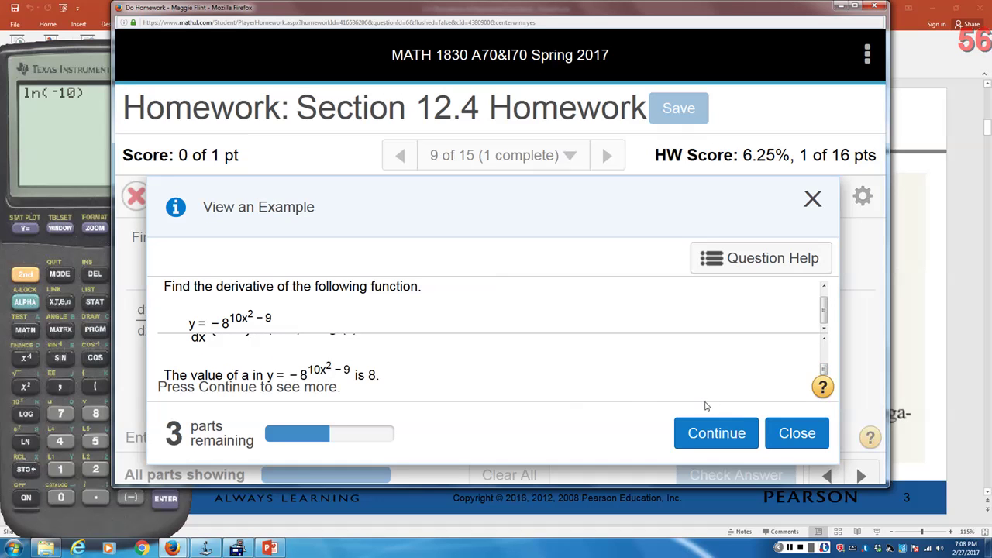
left_click(706, 432)
type(")")
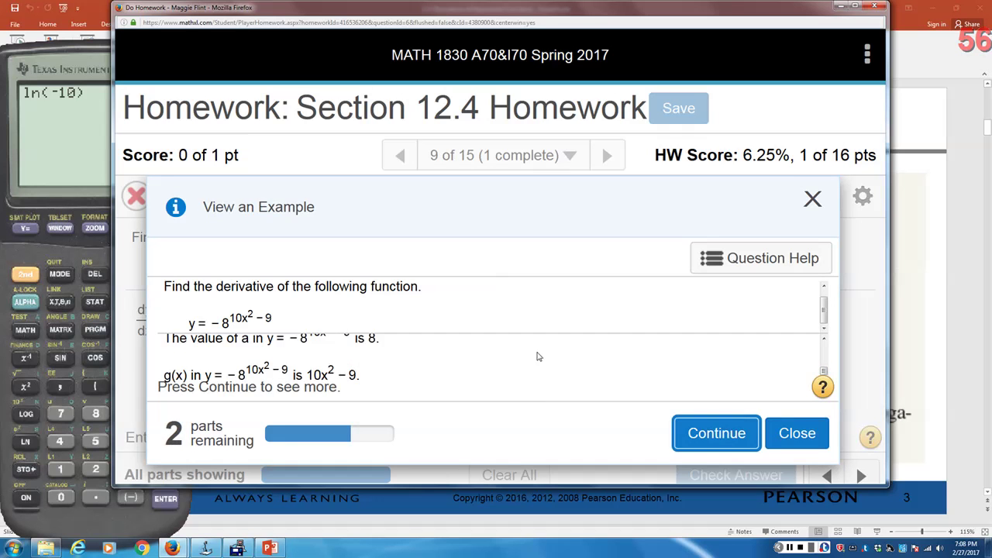
left_click(824, 371)
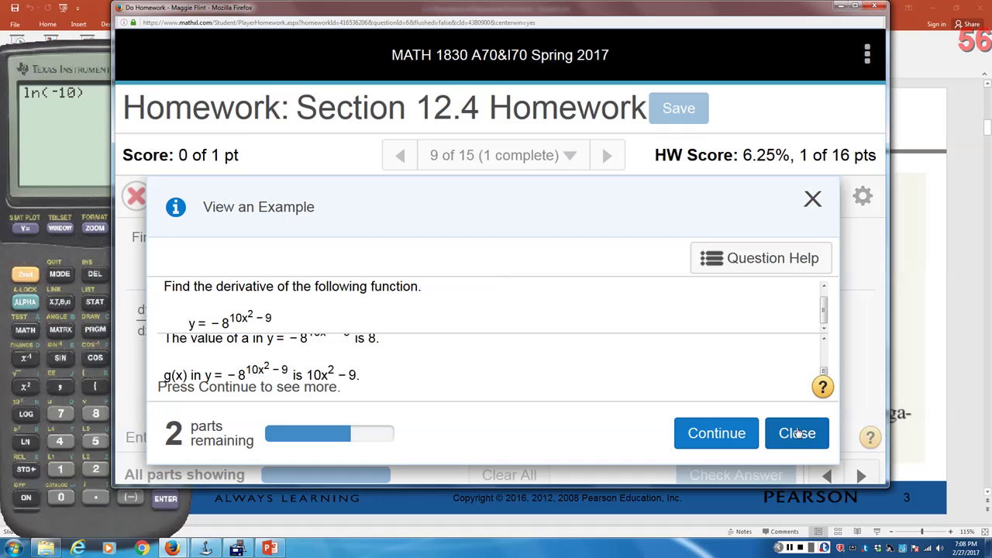
left_click(718, 432)
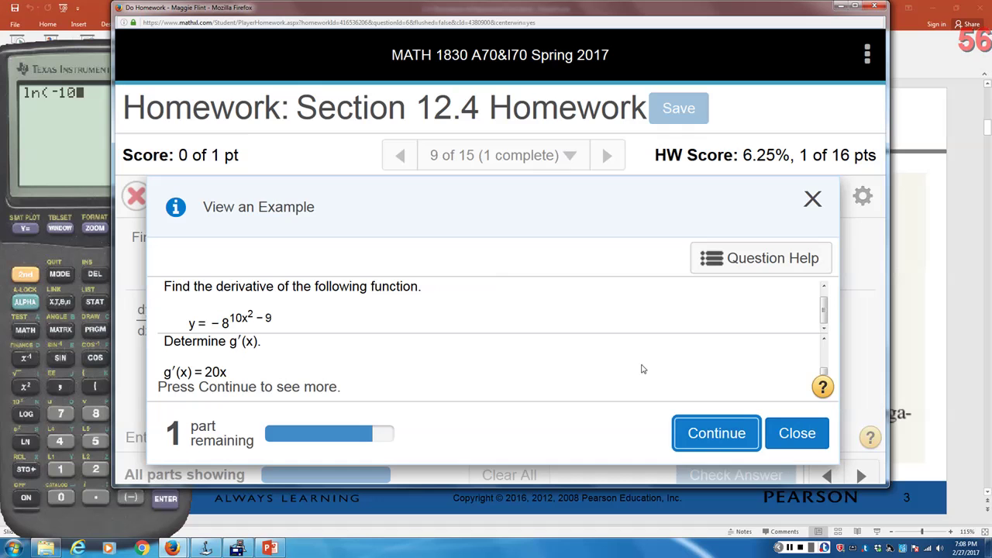
left_click(721, 433)
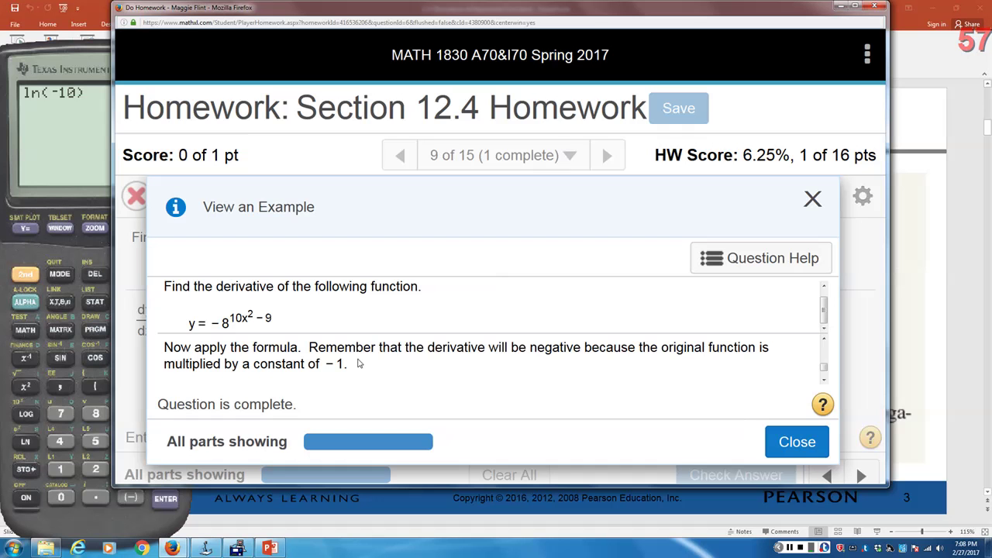
type(")")
Close the homework window, confirming to leave the page, and switch to Visualizer.
left_click(875, 7)
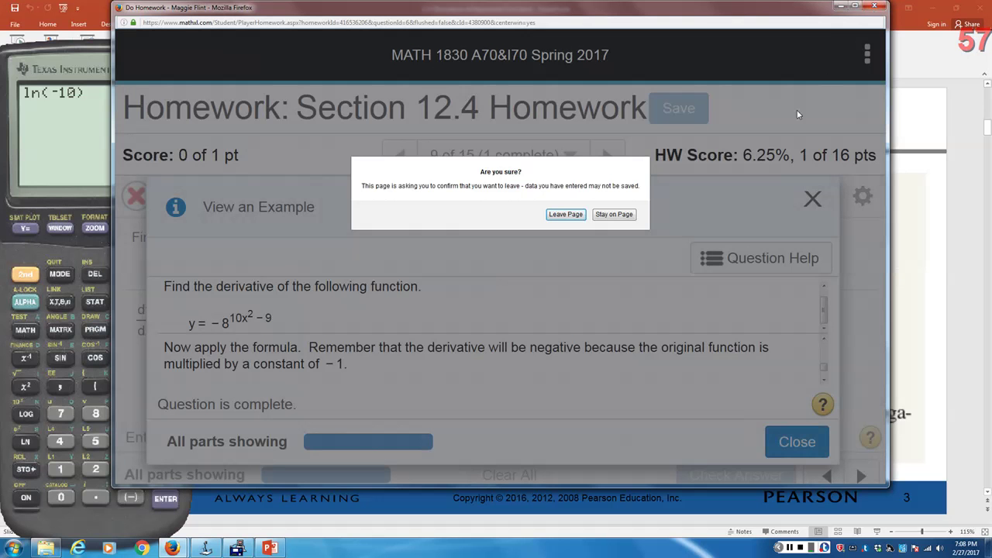
left_click(575, 215)
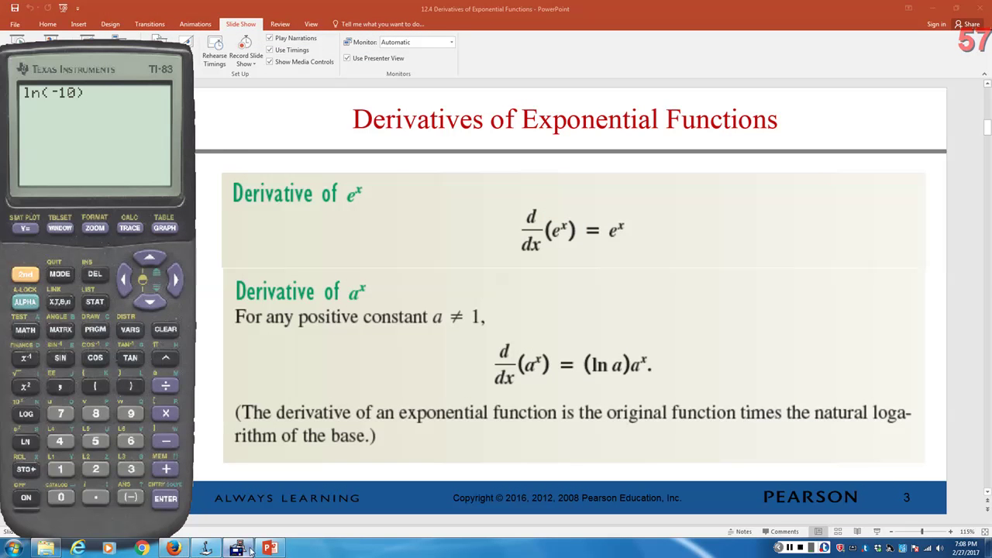
left_click(205, 548)
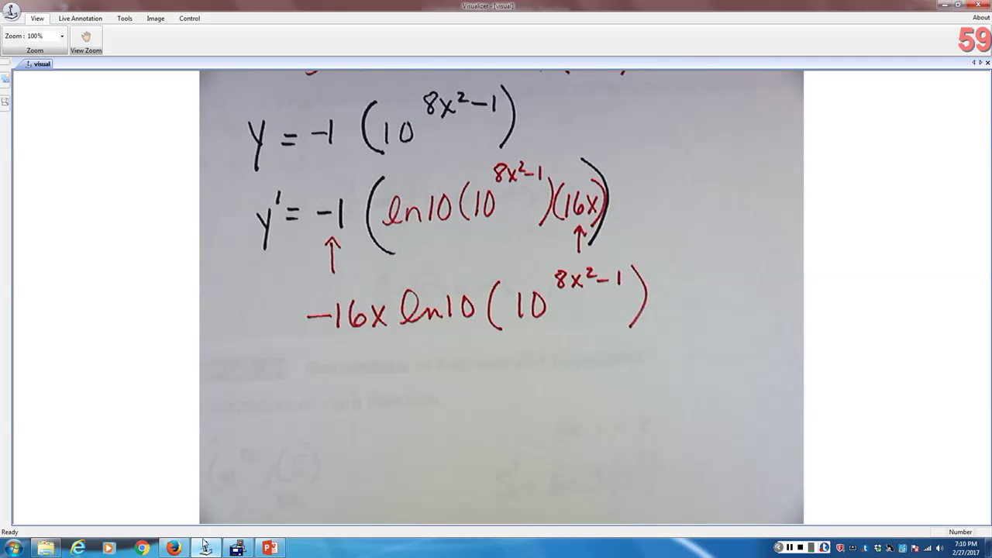
Switch to the MyMathLab Assignments page in Firefox and open Question 5 of the Section 12.4 homework.
mouse_move(229, 548)
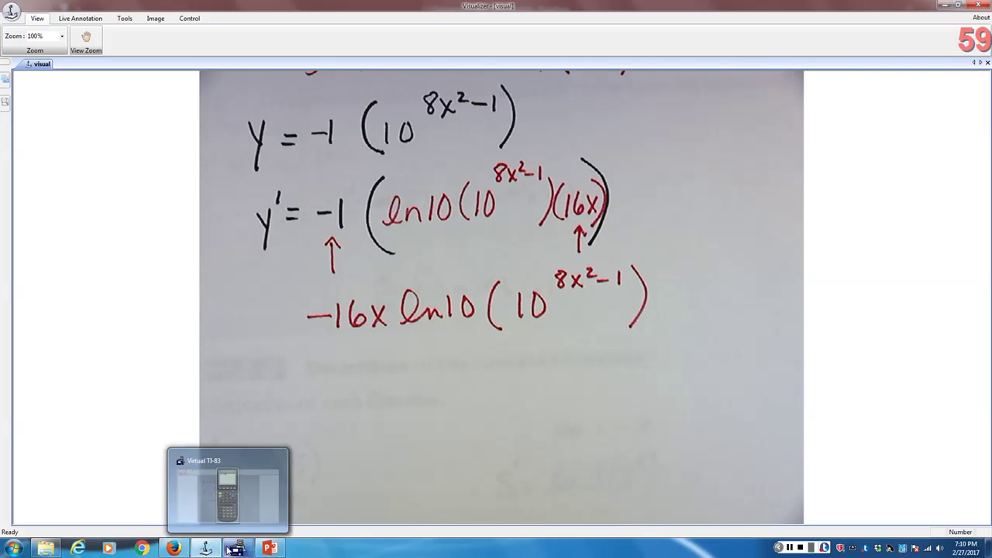
mouse_move(268, 548)
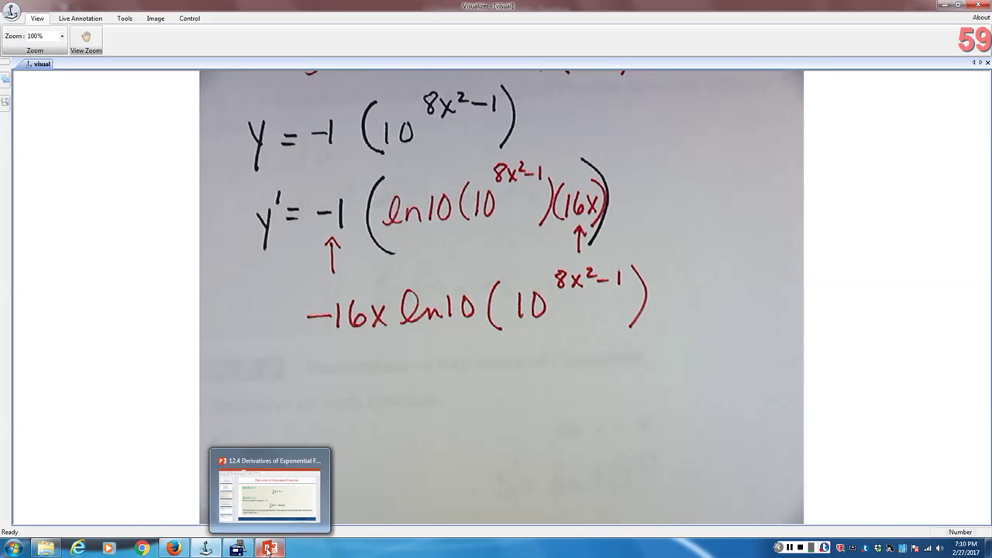
left_click(176, 528)
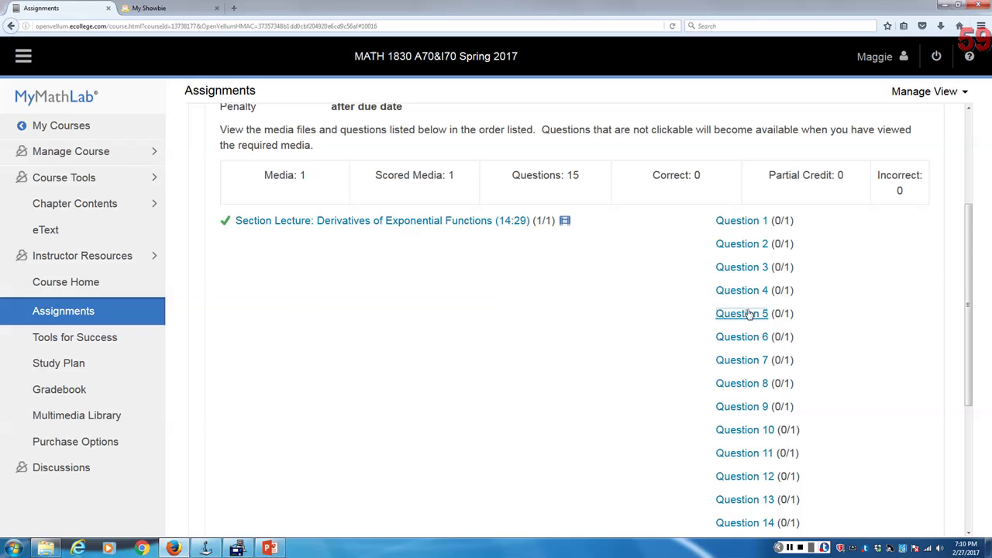
left_click(741, 313)
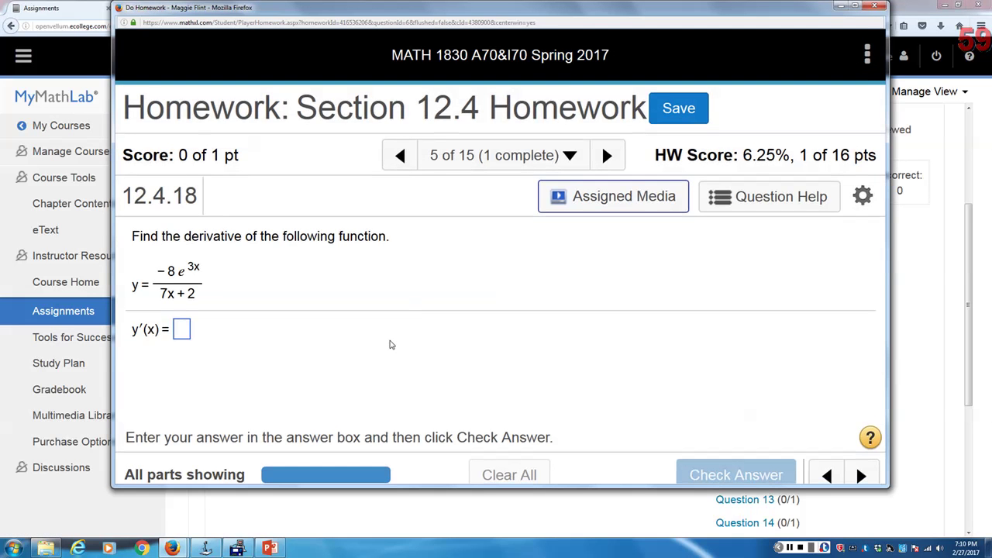
Enter −16x ln 10 in the y′(x) answer box, looking through the extended symbol palette and closing it.
left_click(180, 330)
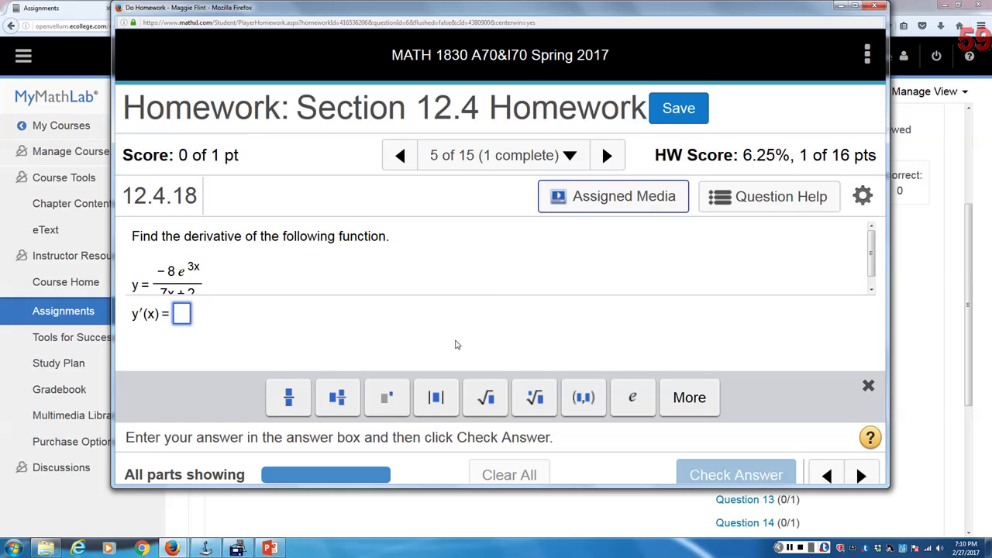
type("-16x")
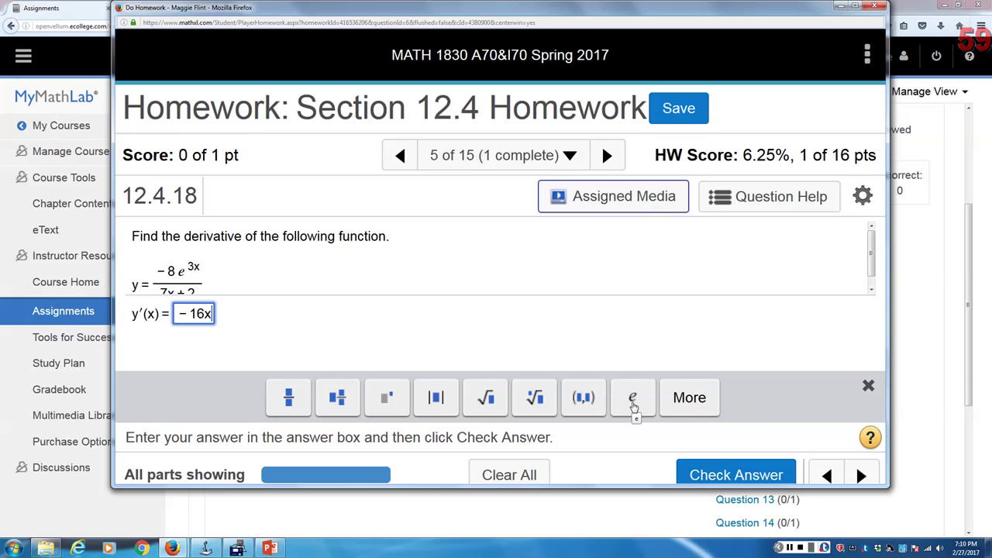
left_click(688, 399)
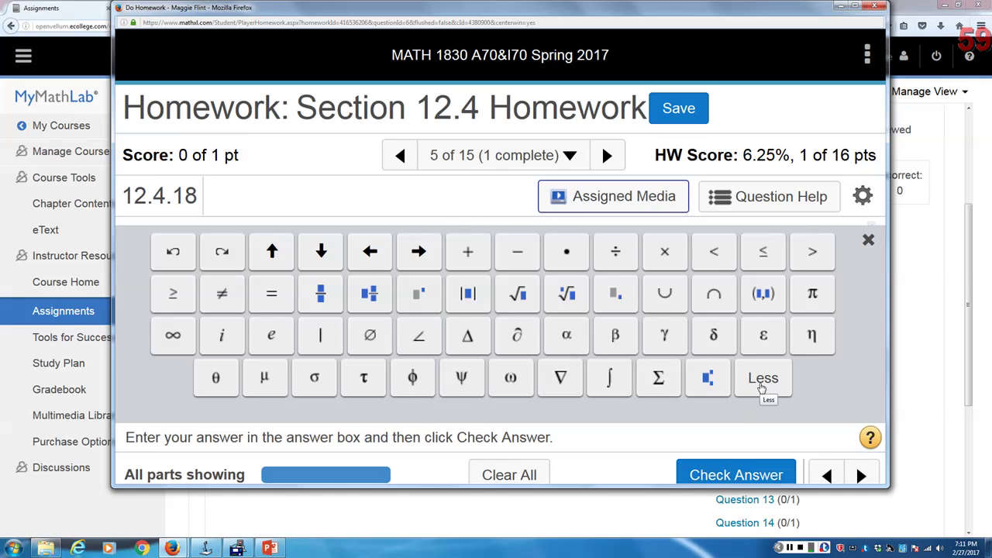
left_click(869, 241)
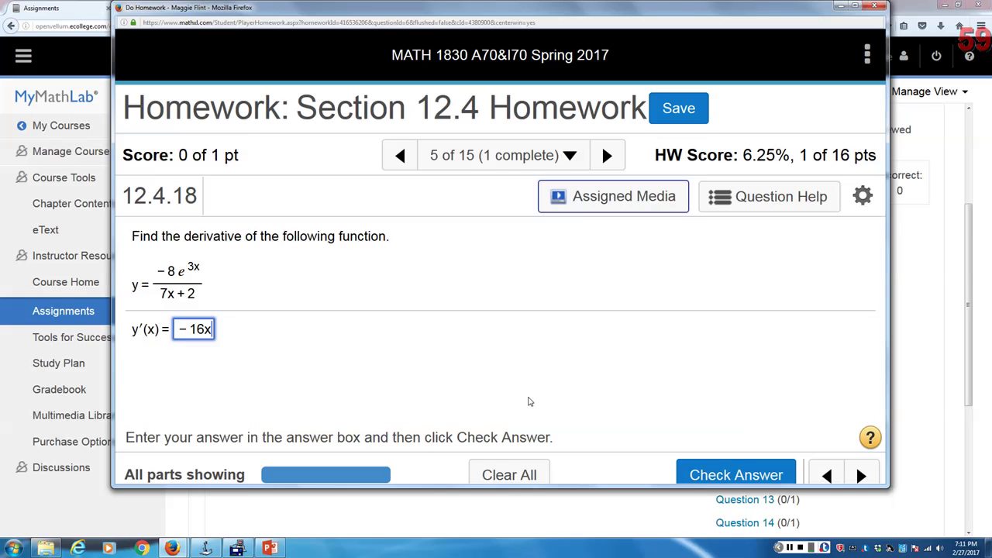
type("ln")
type("10")
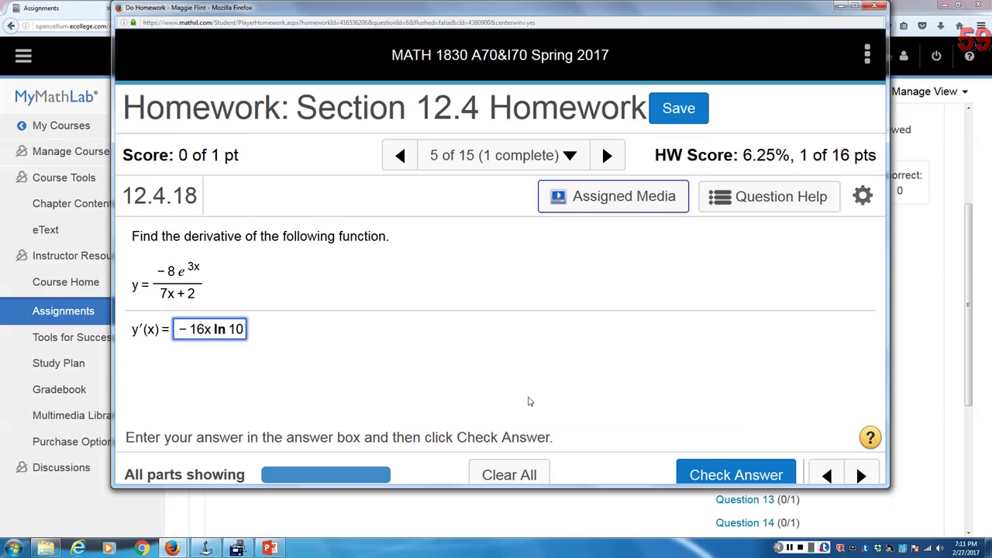
Append the parenthesised factor (10^(8x^2 − 1)) to the y′(x) answer.
type("(10")
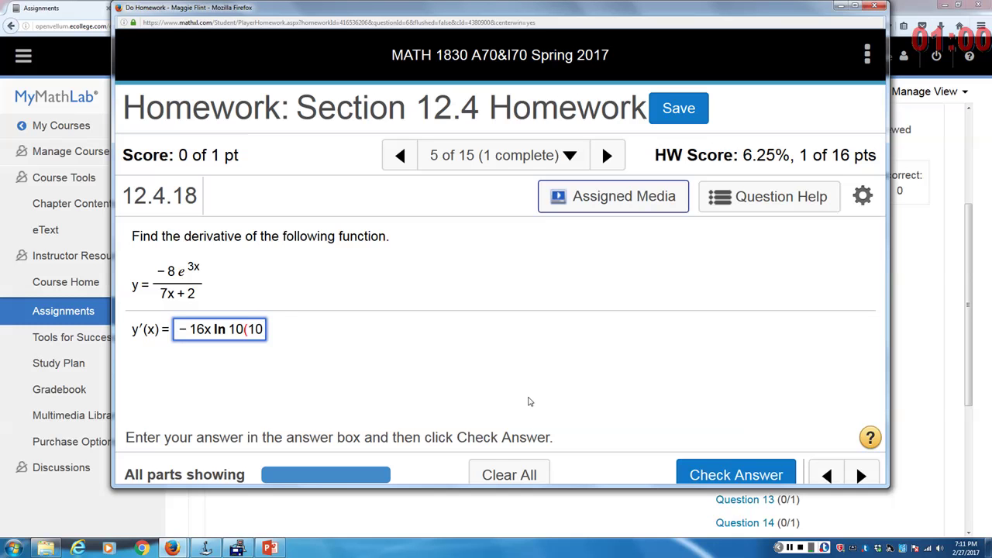
type("^")
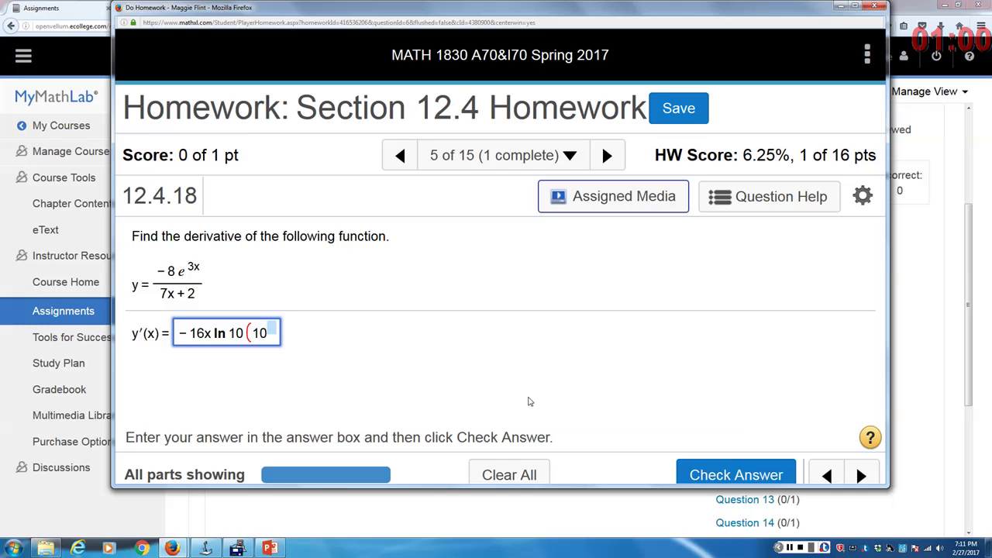
type("5")
key("BackSpace")
type("8x&")
key("BackSpace")
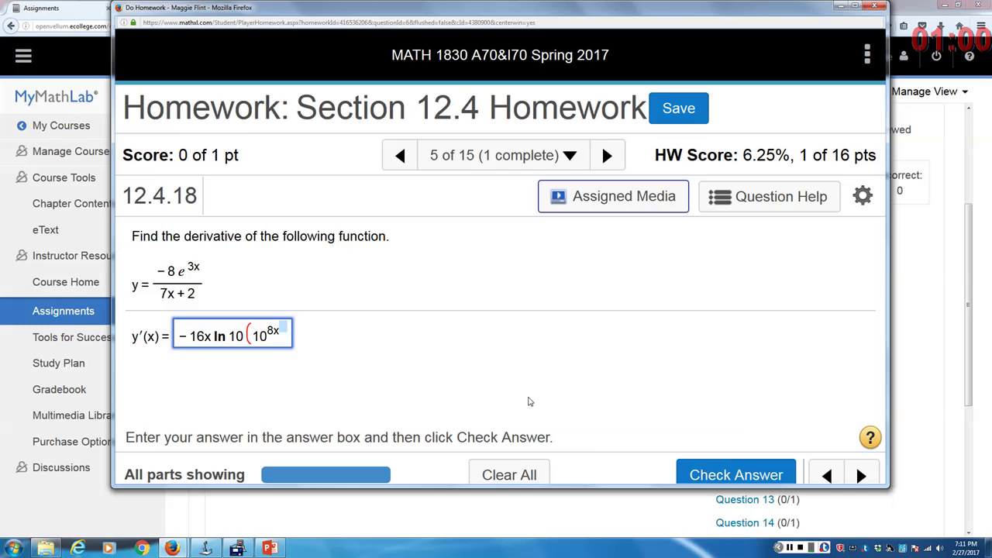
type("2")
type("-")
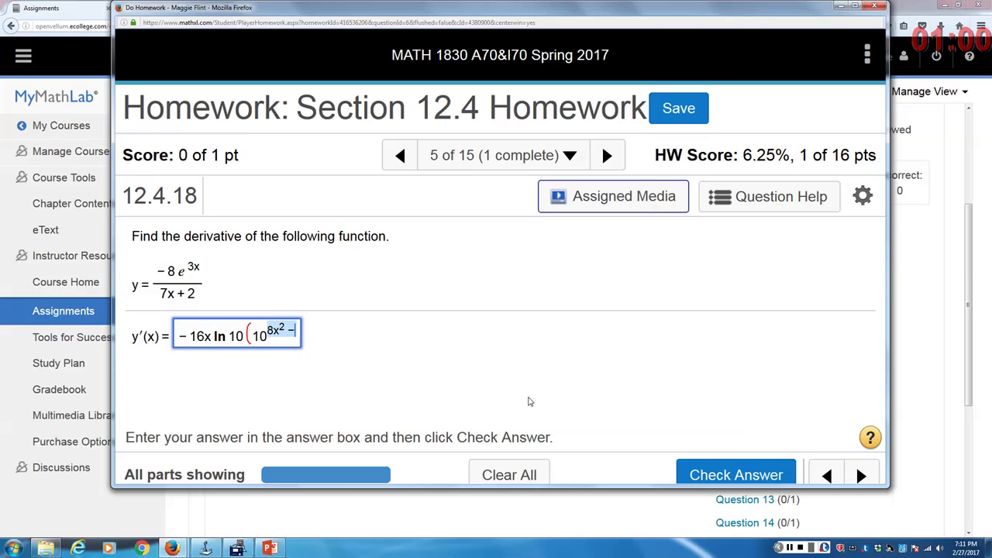
type("1")
key("Right")
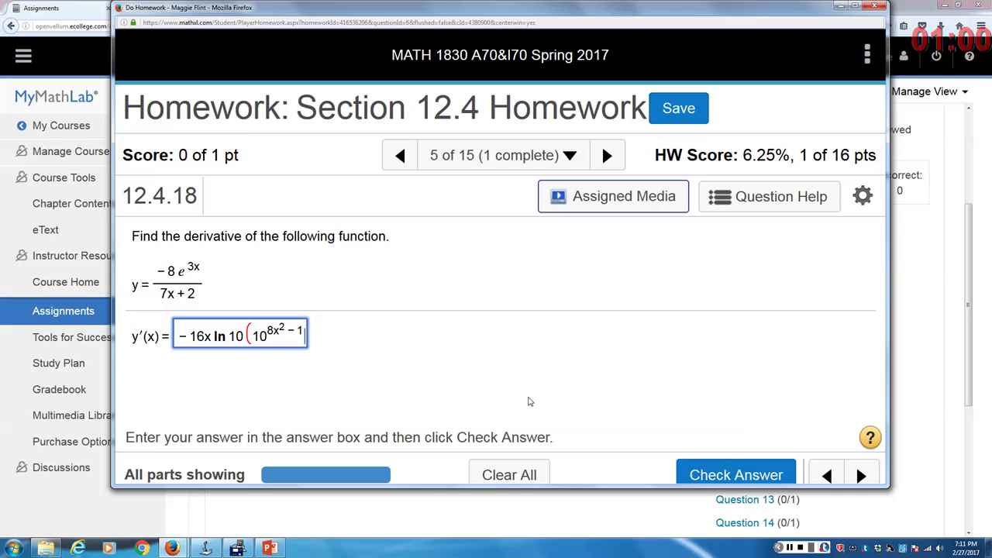
type(")")
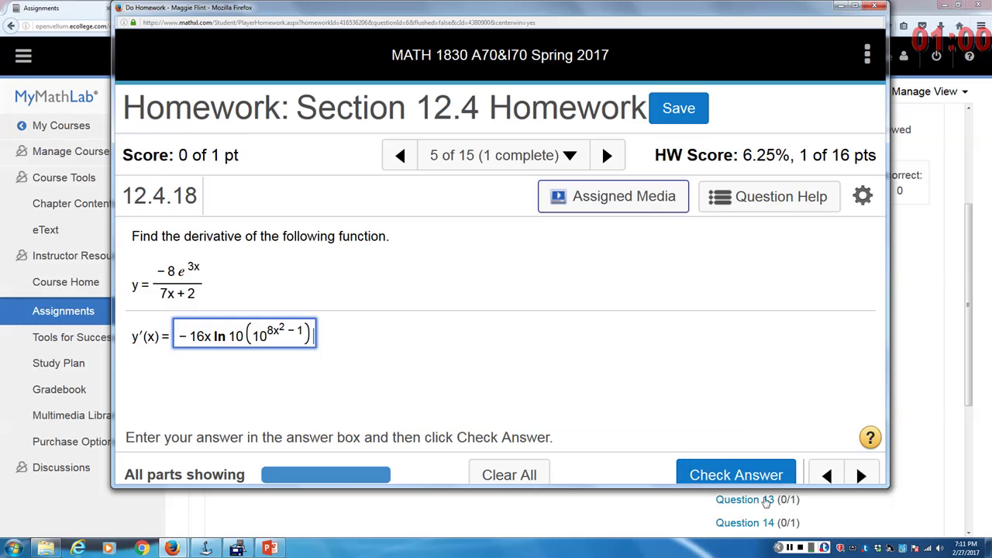
Check the entered y′(x) answer, dismiss the feedback and close the symbol palette.
left_click(736, 473)
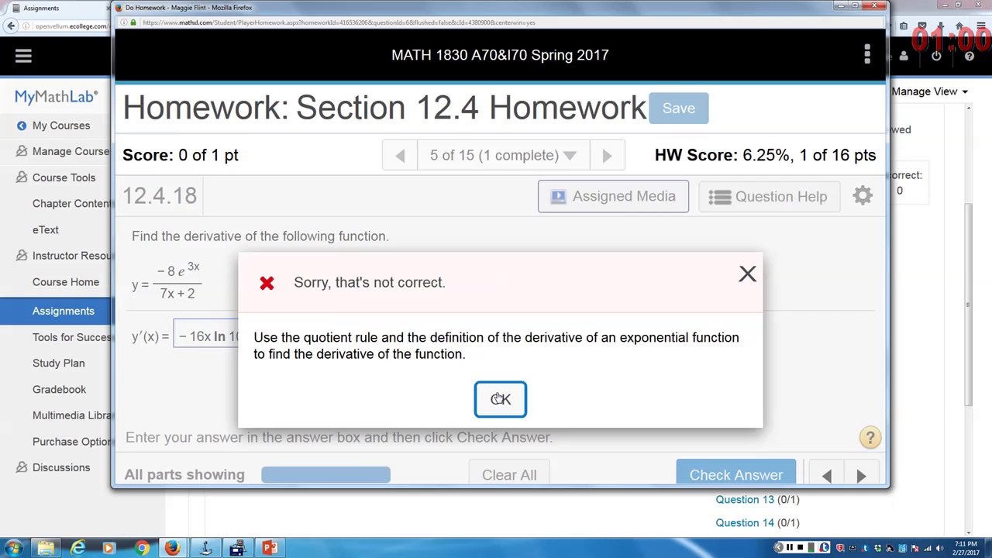
left_click(500, 399)
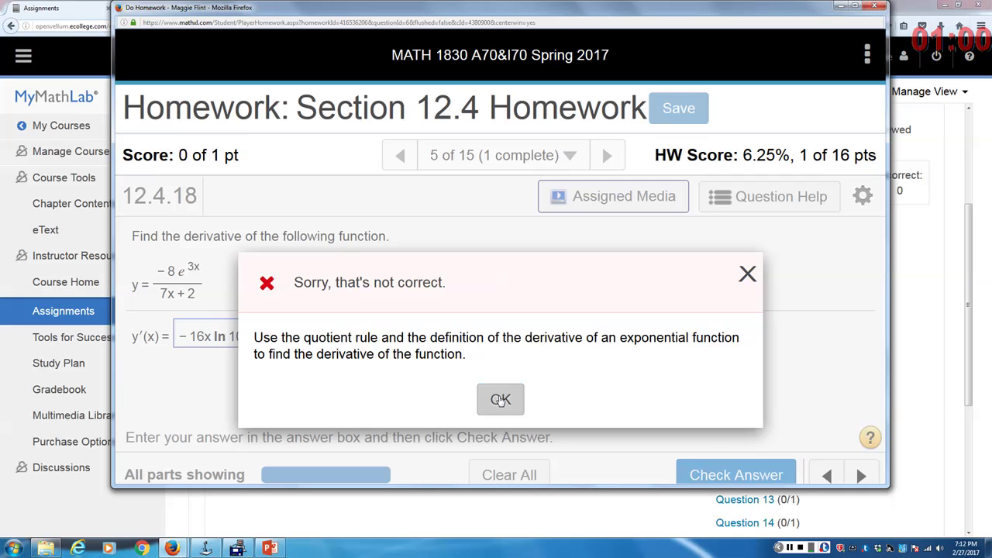
left_click(178, 335)
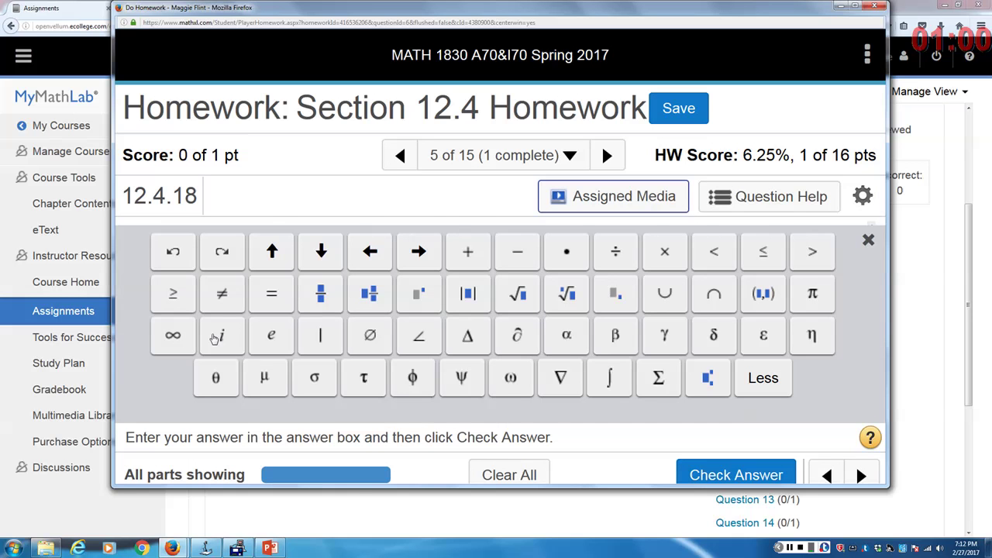
left_click(868, 241)
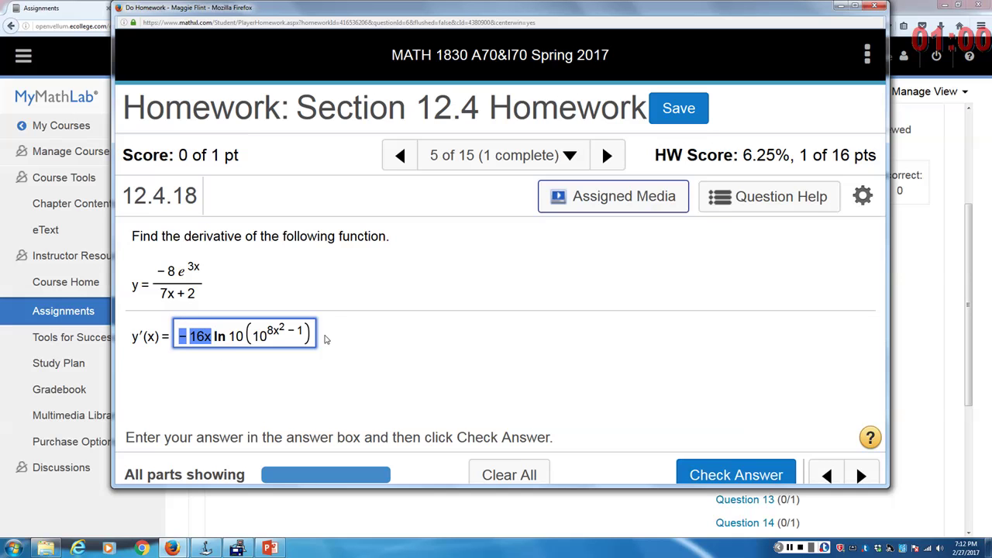
left_click_drag(313, 341, 177, 338)
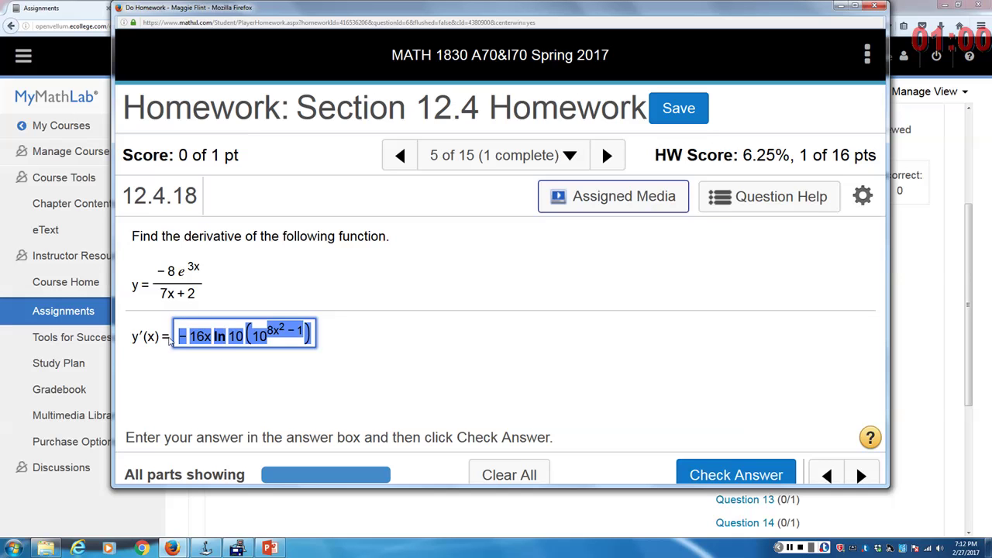
left_click(163, 349)
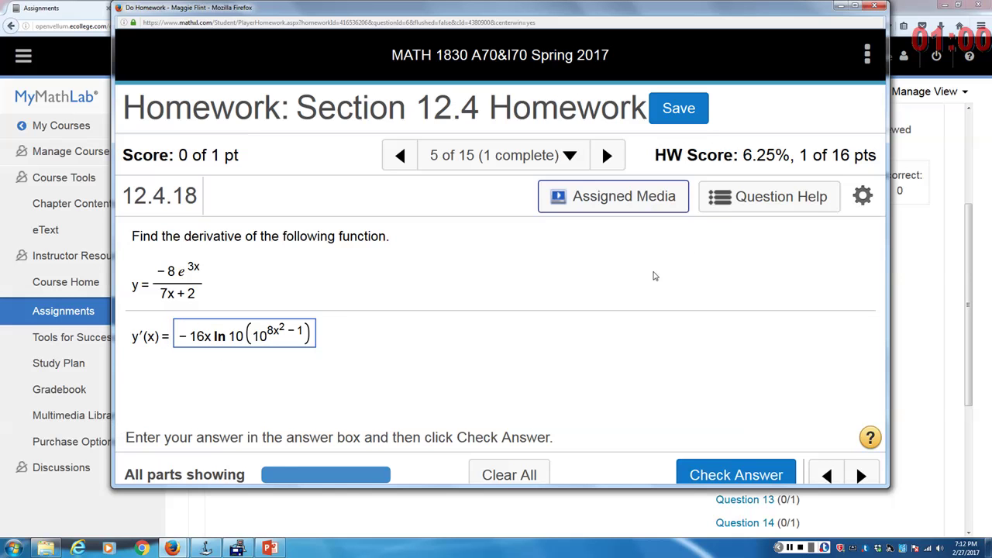
Leave Question 5 without checking its answer and open Question 9 from the Homework Overview.
left_click(608, 158)
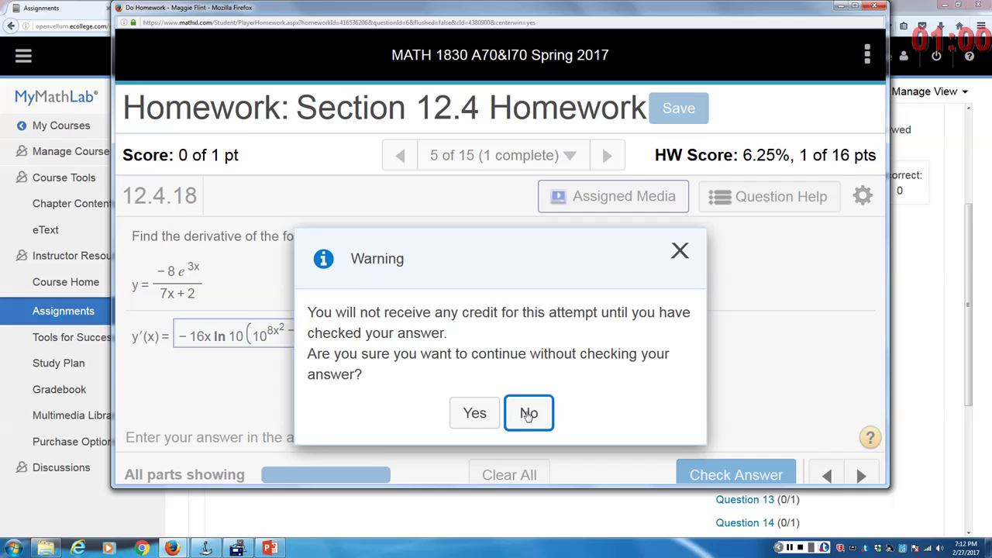
left_click(474, 412)
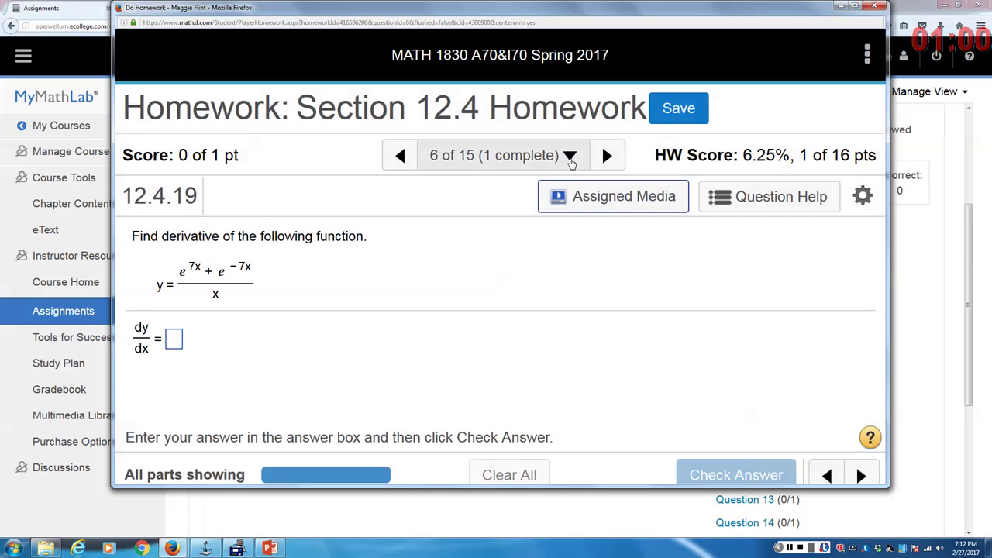
left_click(571, 158)
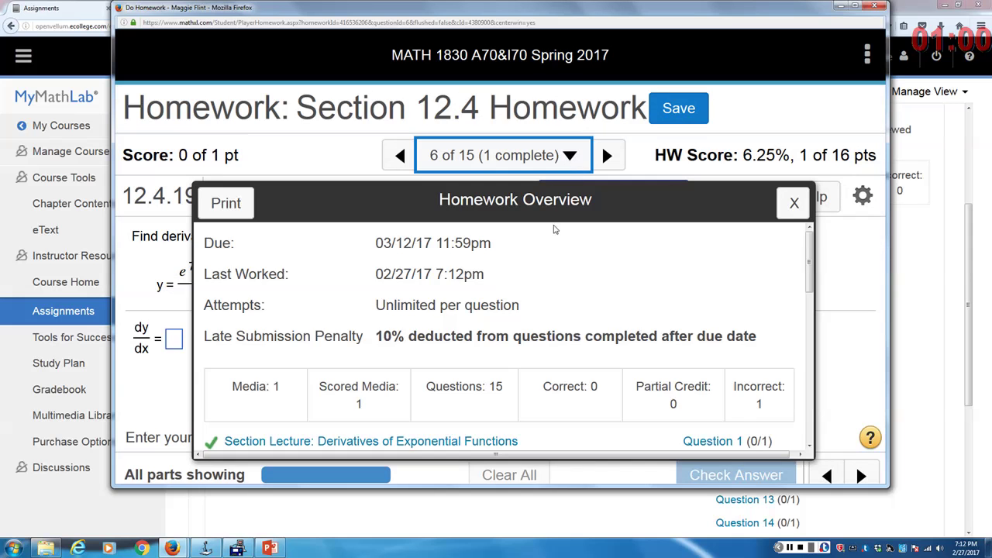
scroll(518, 358, "down", 10)
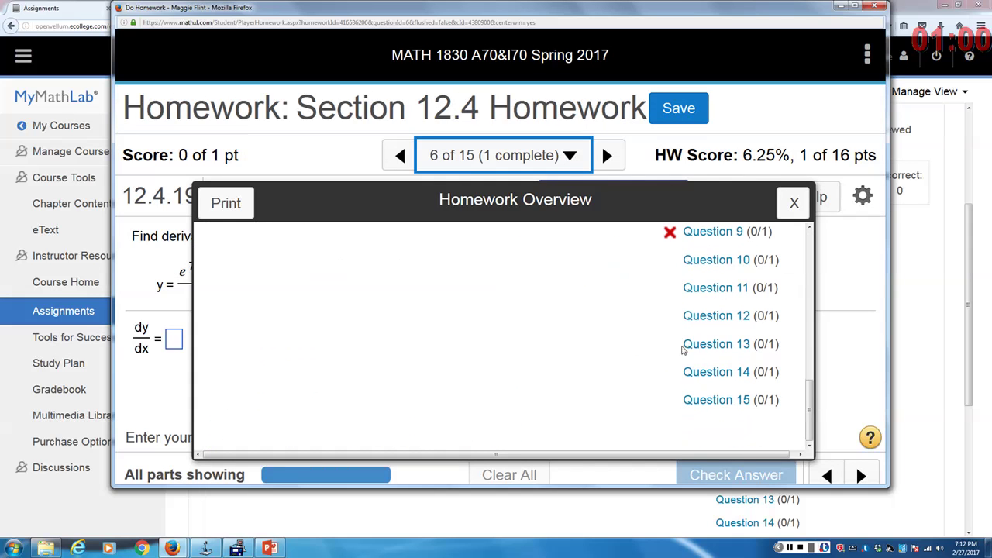
left_click(714, 234)
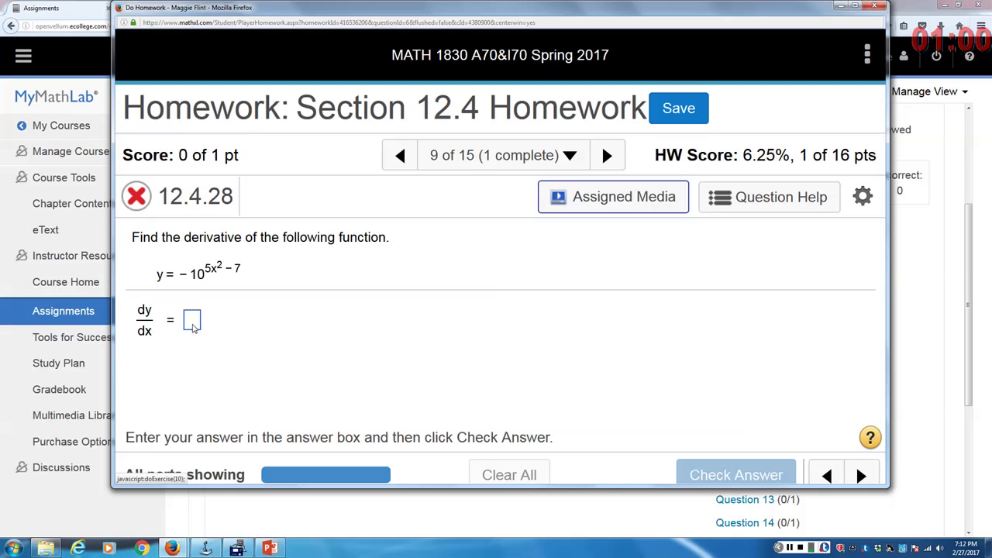
Enter −10x ln 10 in the dy/dx answer box of Question 9, closing the symbol palette.
left_click(192, 325)
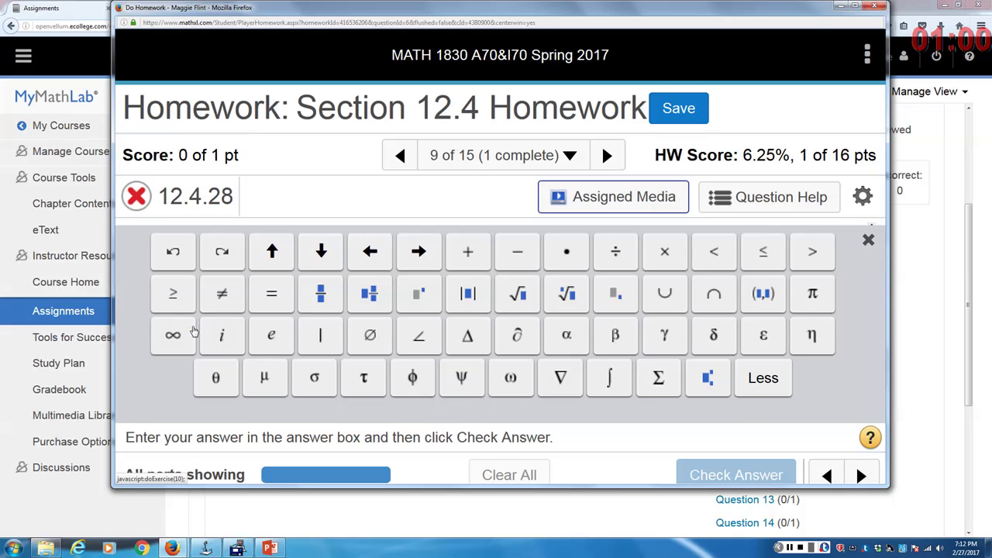
left_click(868, 240)
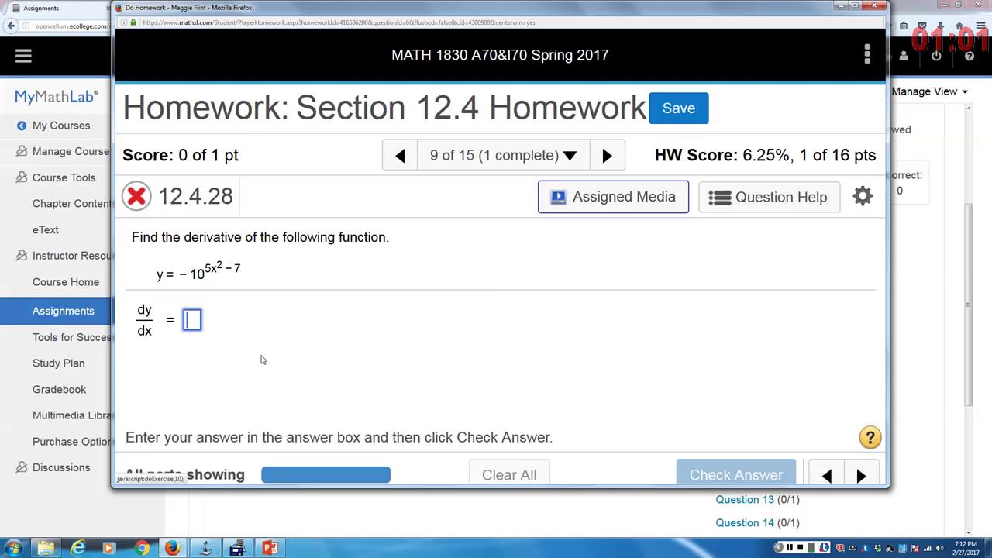
right_click(193, 324)
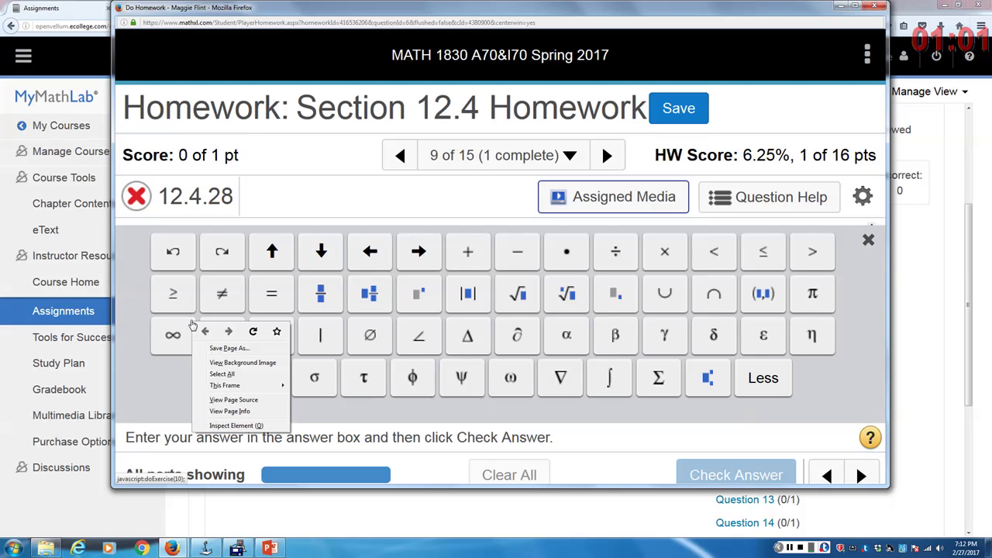
left_click(868, 240)
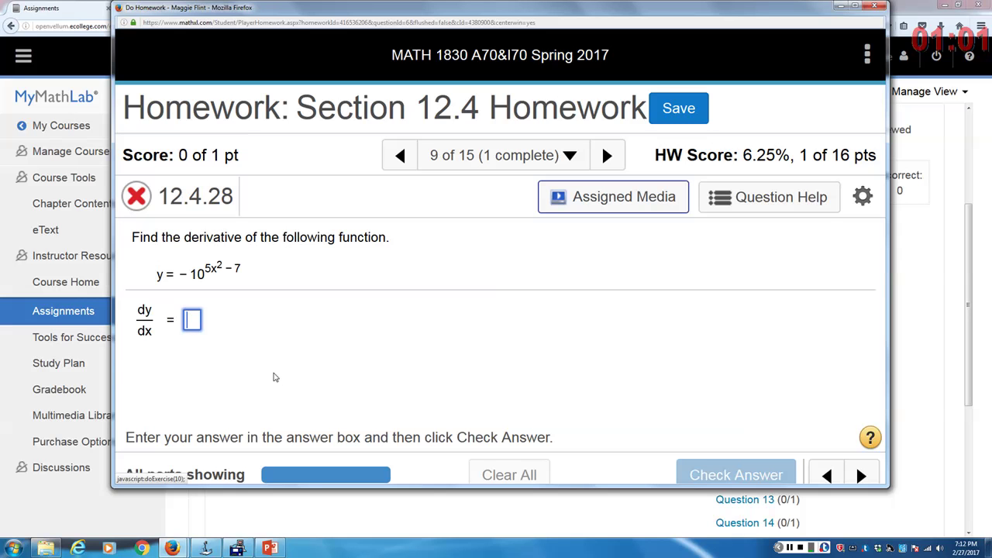
type("-10")
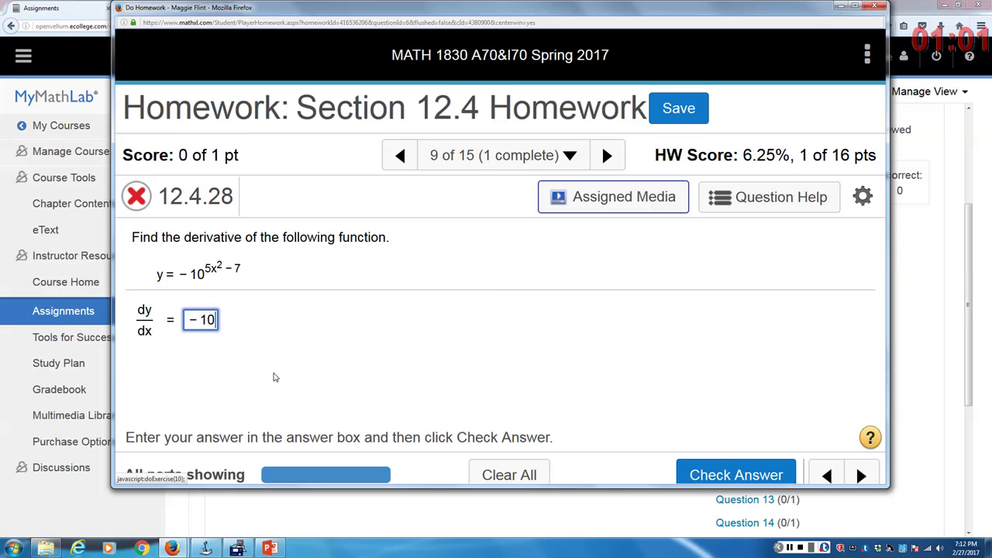
type("x(")
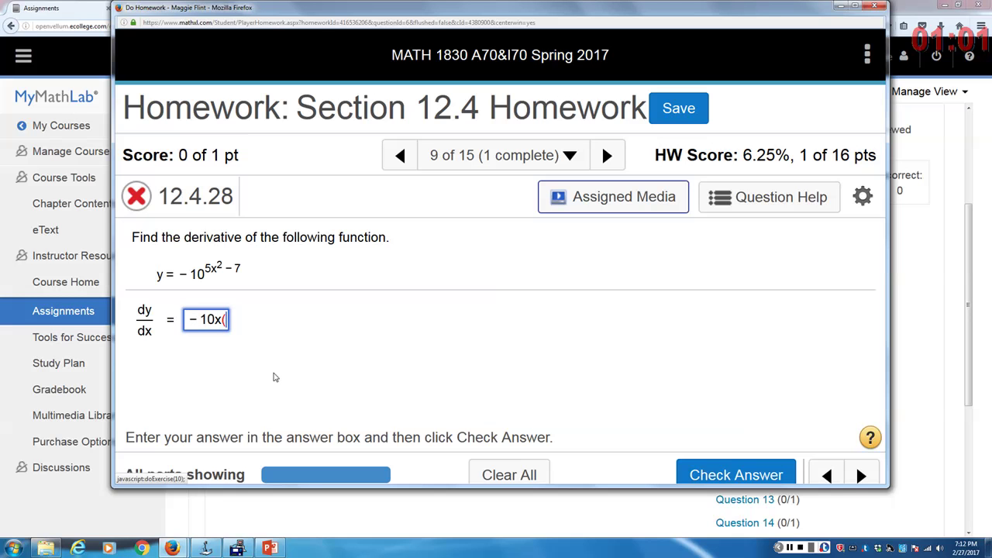
key("BackSpace")
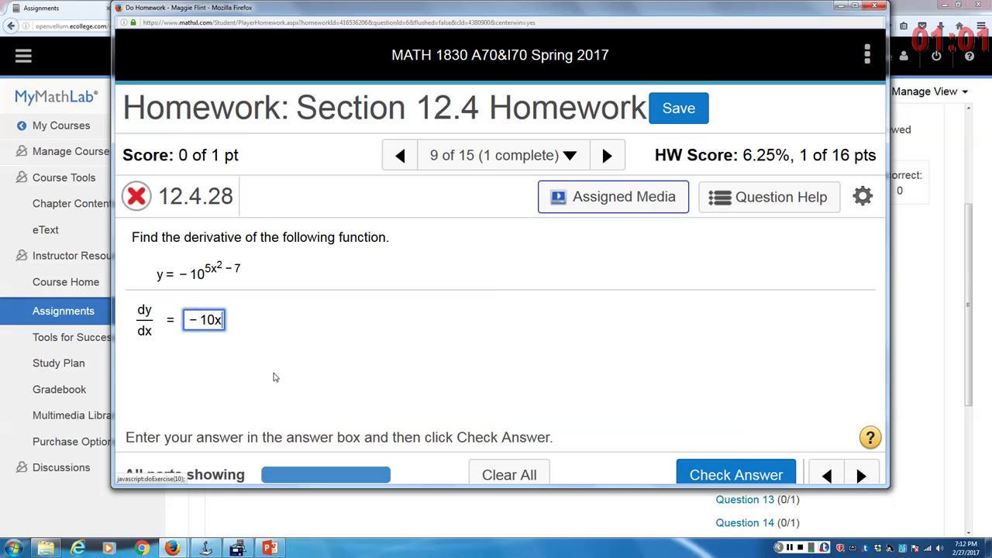
type("ln 10")
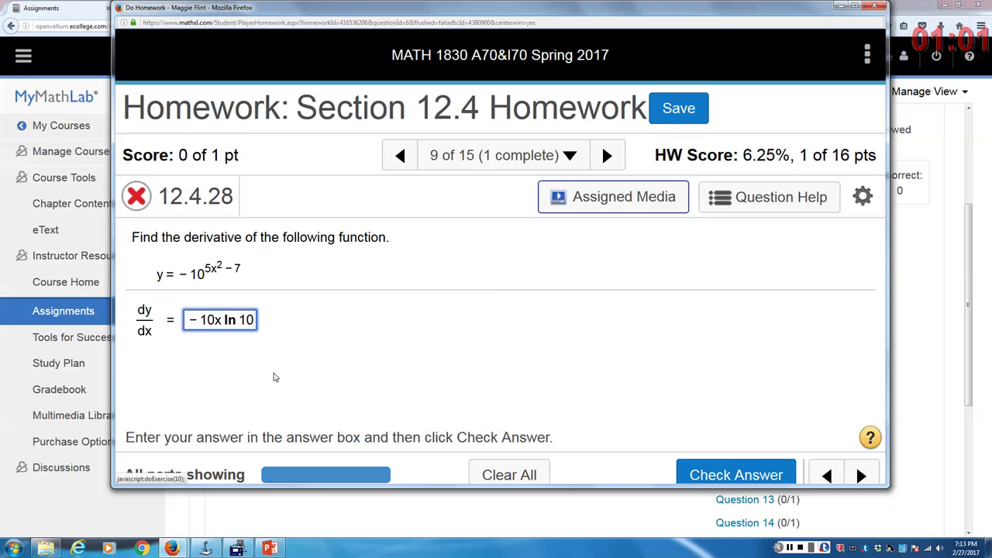
Append the parenthesised factor (10^(5x^2 − 7)) to the dy/dx answer.
type("(10")
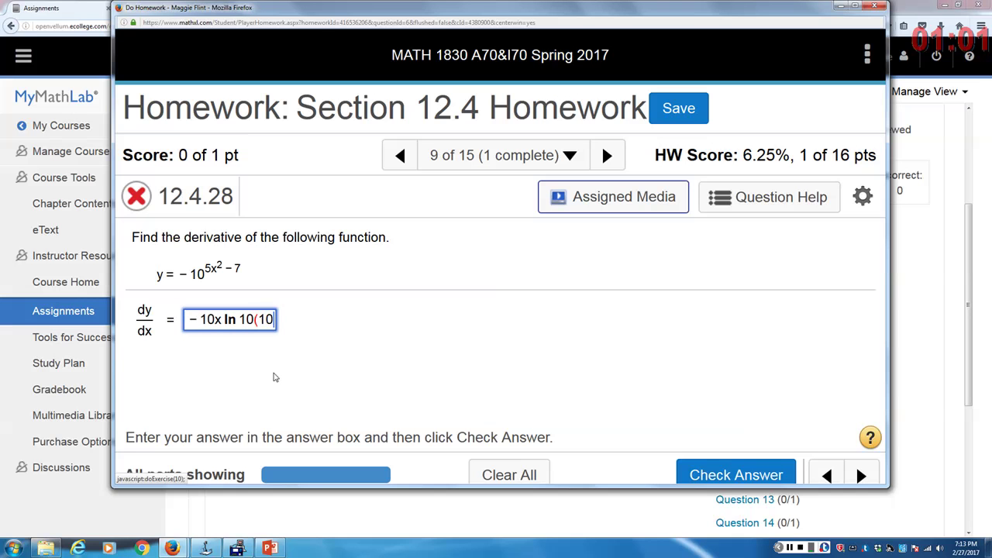
type("^")
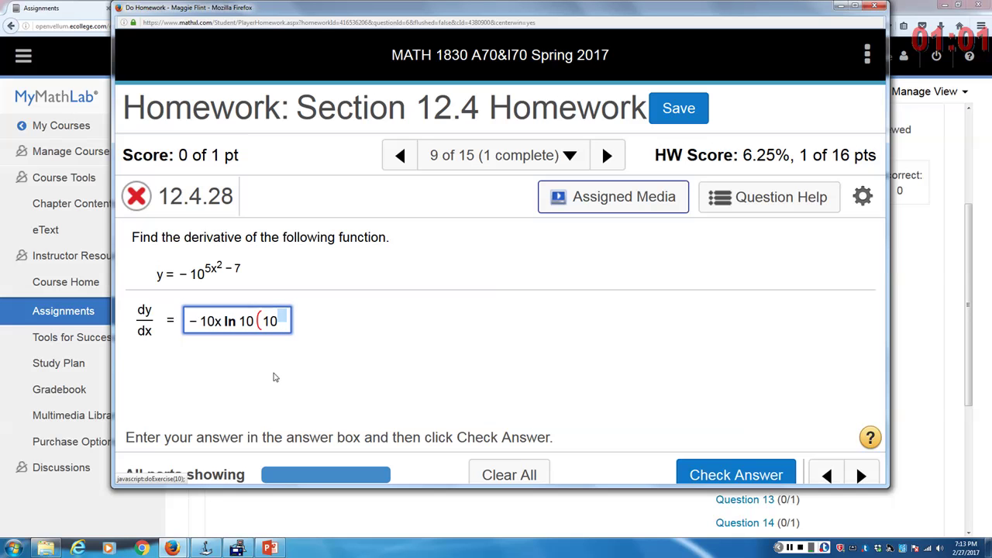
type("5x6")
key("BackSpace")
key("BackSpace")
type("x^")
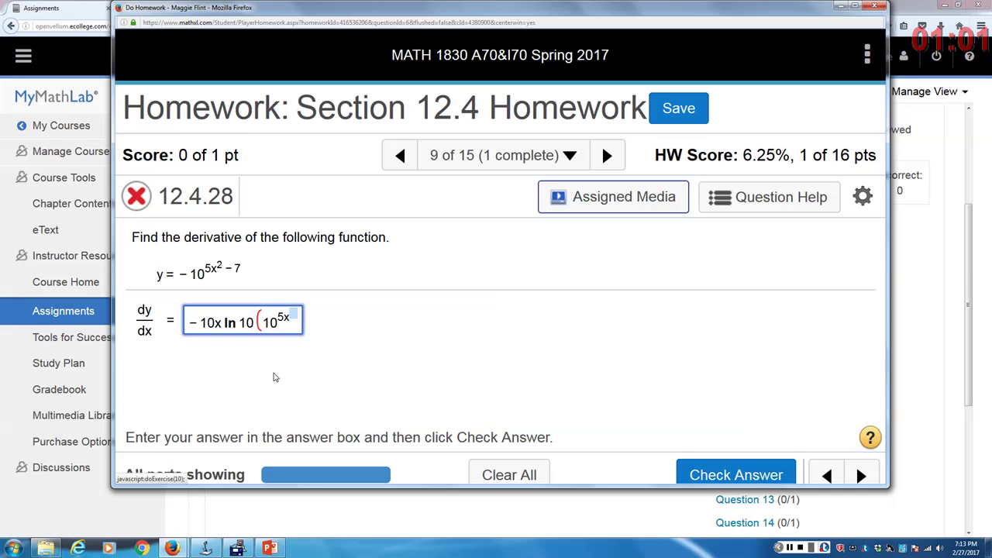
type("2")
key("Right")
type("-1")
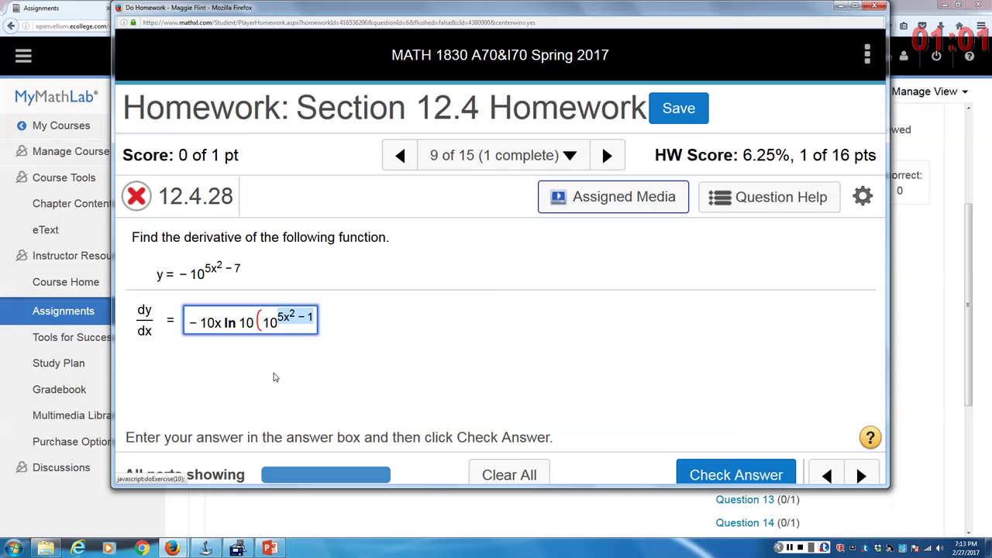
key("BackSpace")
type("7")
key("Right")
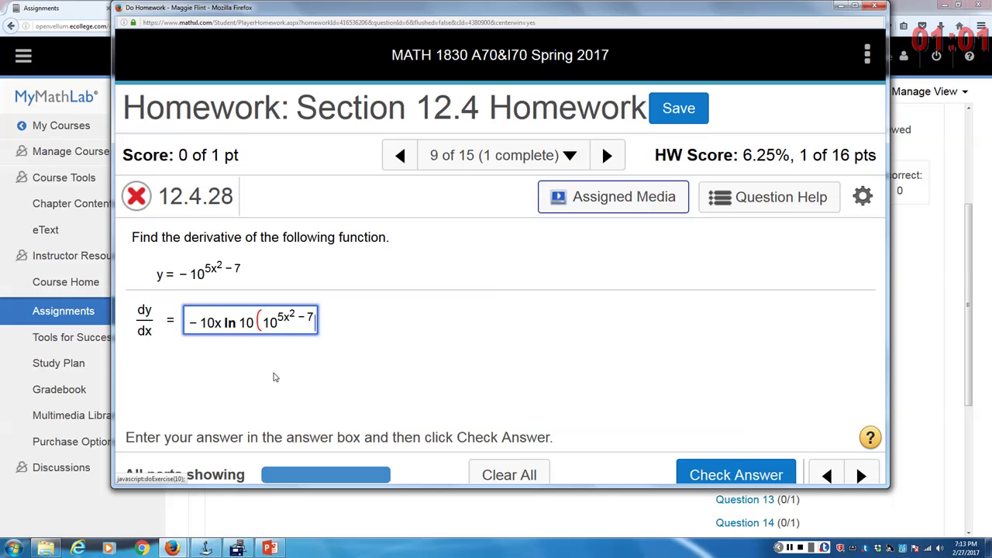
type(")")
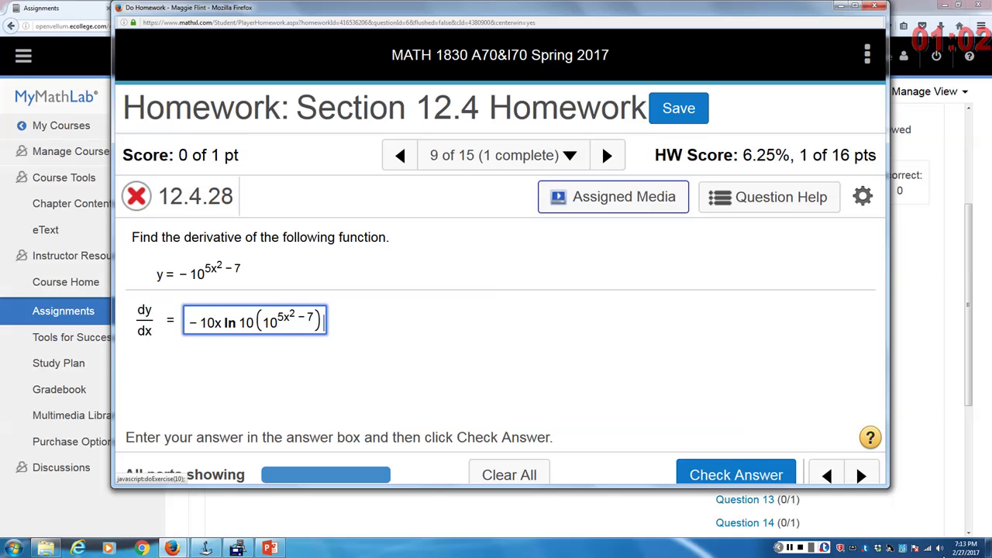
Check the entered dy/dx answer, continue to Question 10 and close the homework window, confirming leaving the page.
left_click(733, 475)
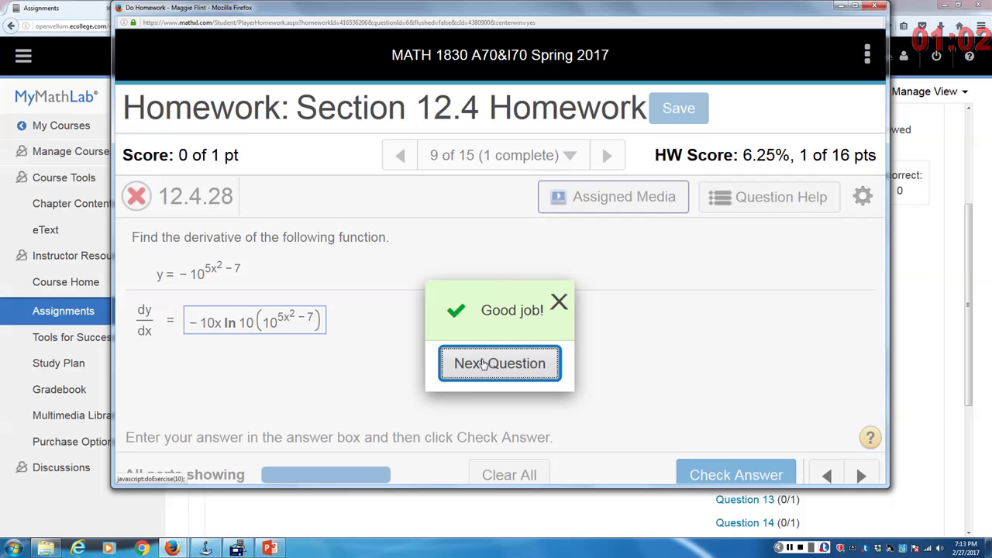
left_click(482, 363)
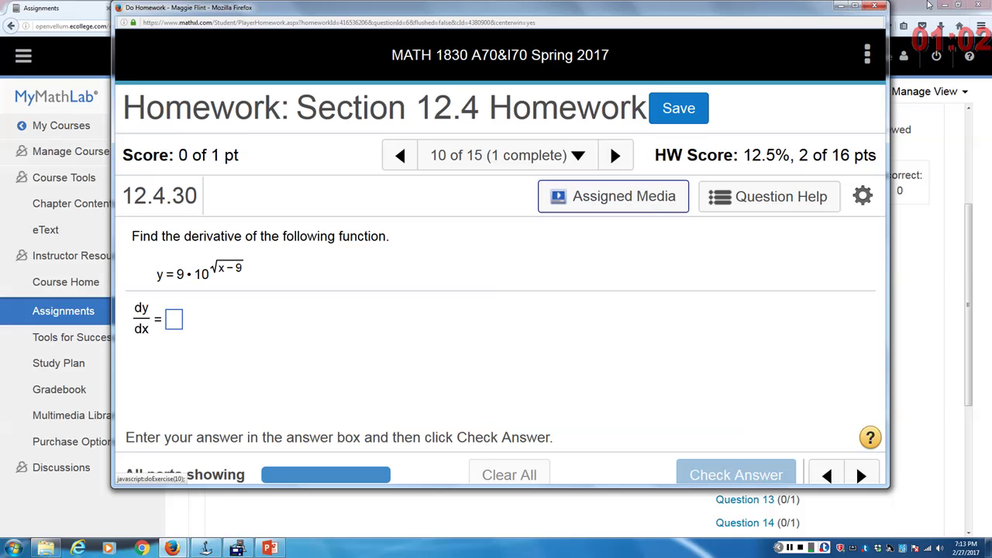
left_click(873, 8)
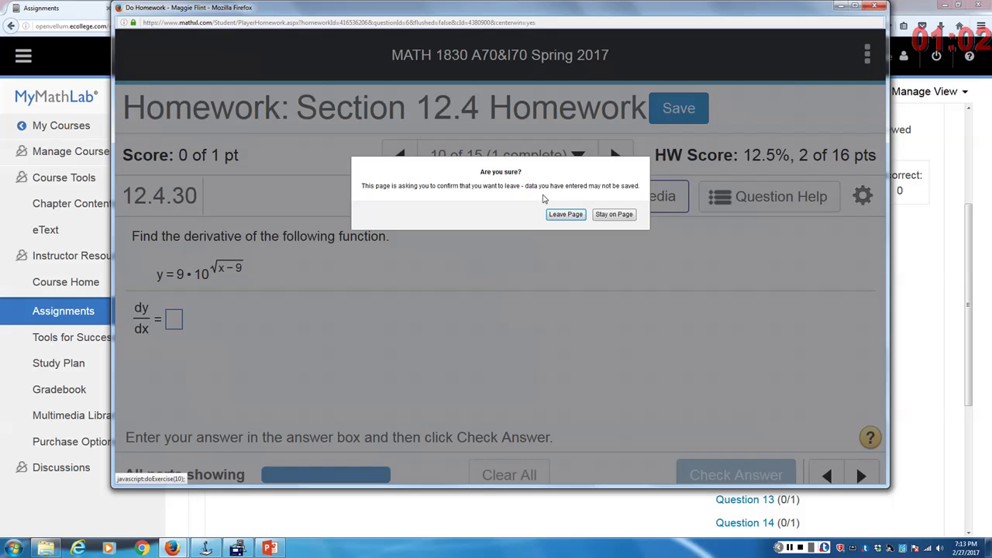
left_click(564, 215)
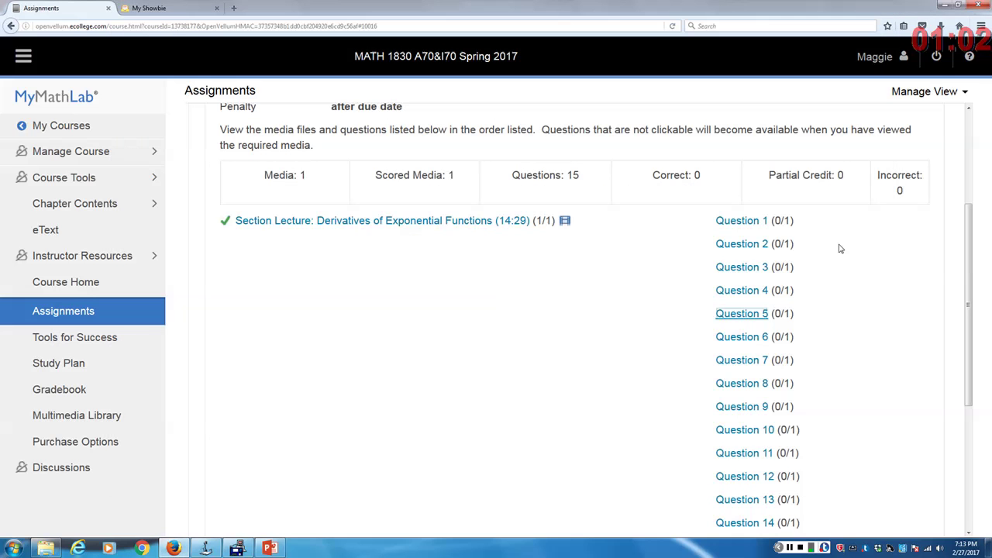
Minimise Firefox and the Visualizer to return to PowerPoint, and advance through the Example 1 slides past parts (a) and (b) to part (c).
left_click(944, 5)
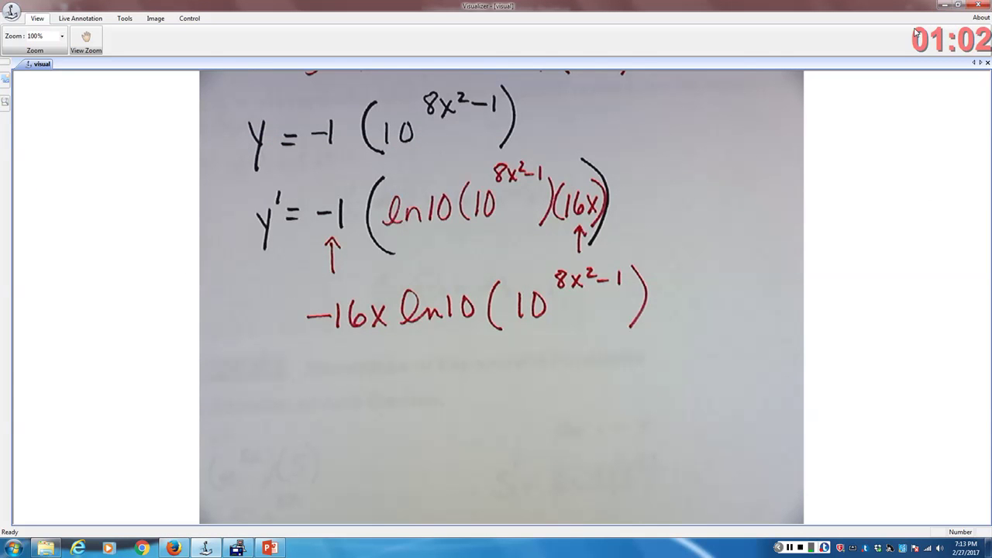
left_click(945, 6)
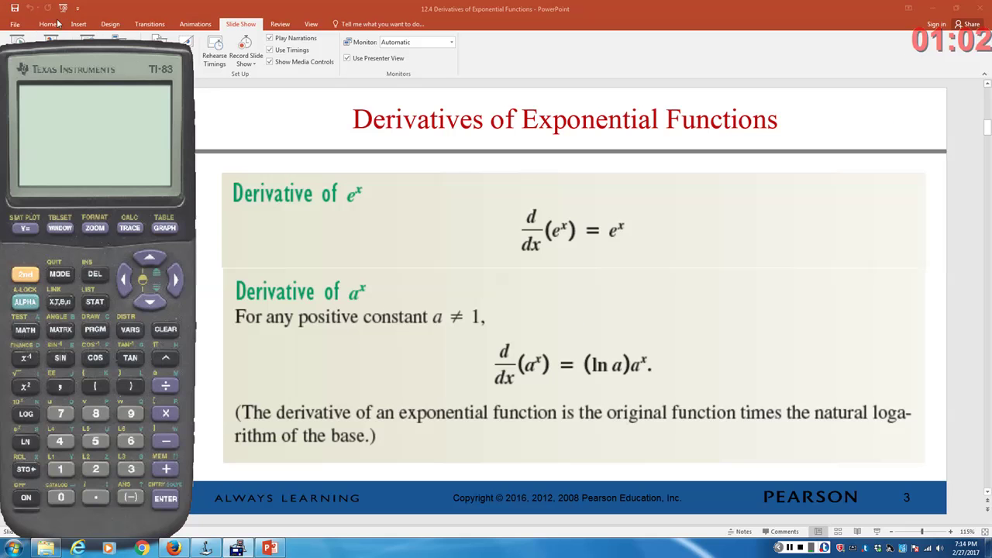
left_click(988, 495)
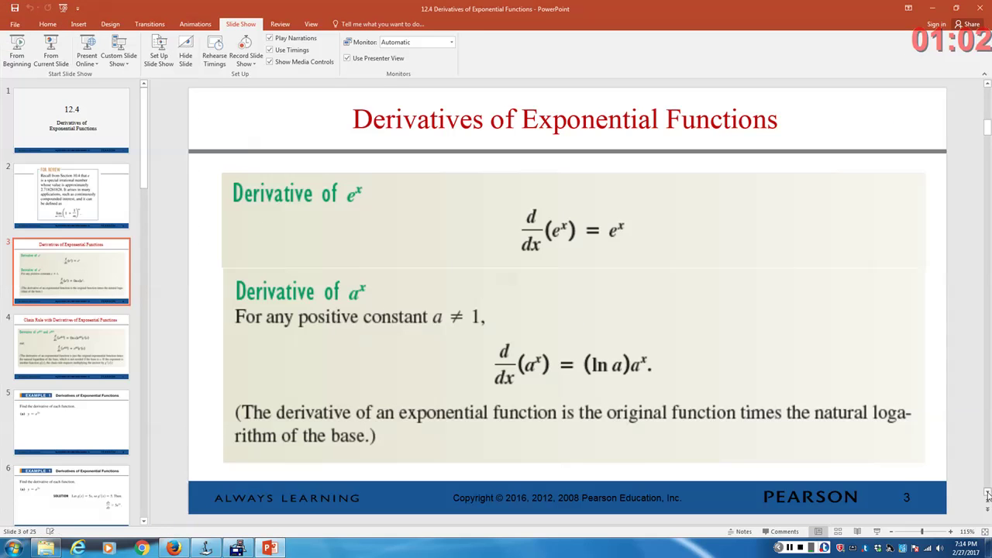
left_click(987, 495)
left_click(988, 495)
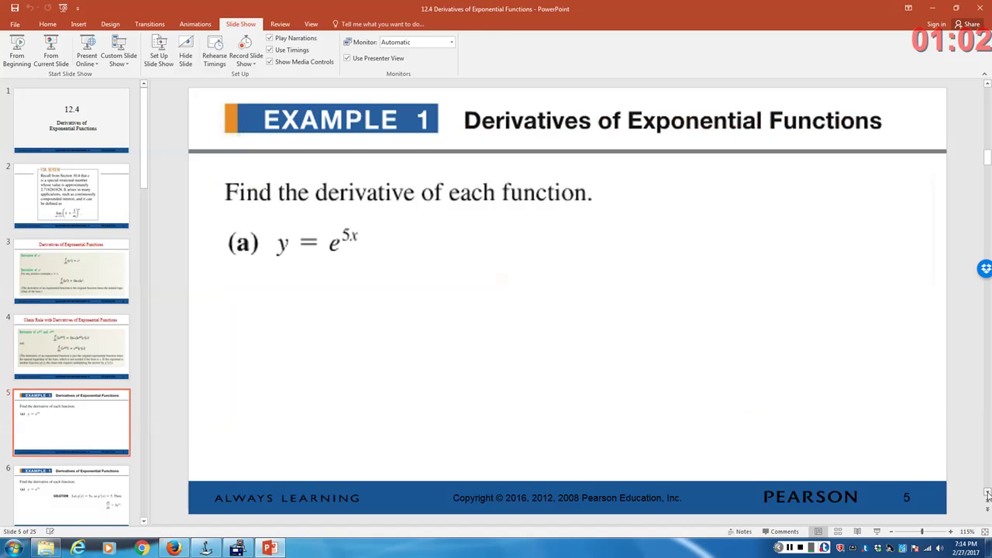
left_click(988, 496)
left_click(988, 496)
left_click(987, 496)
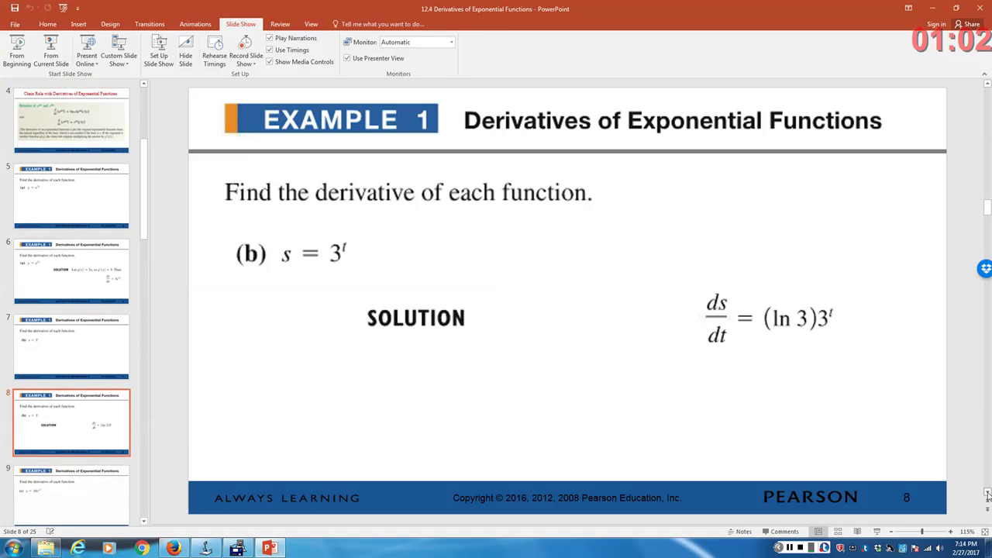
left_click(987, 495)
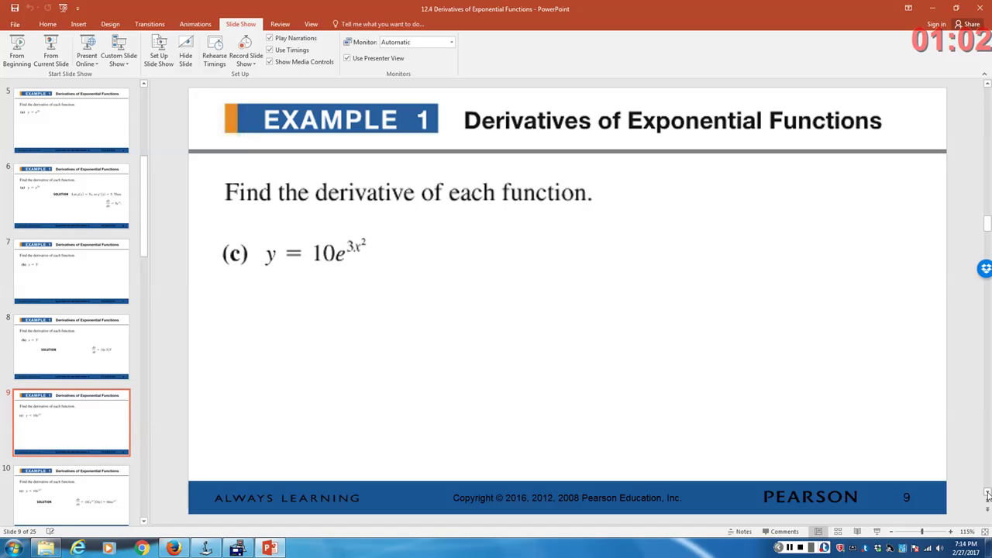
left_click(987, 495)
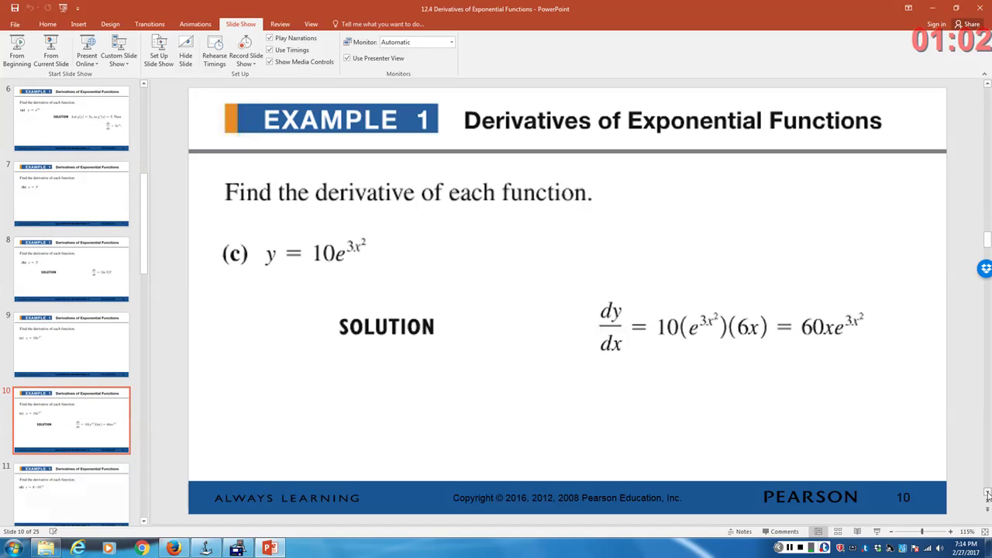